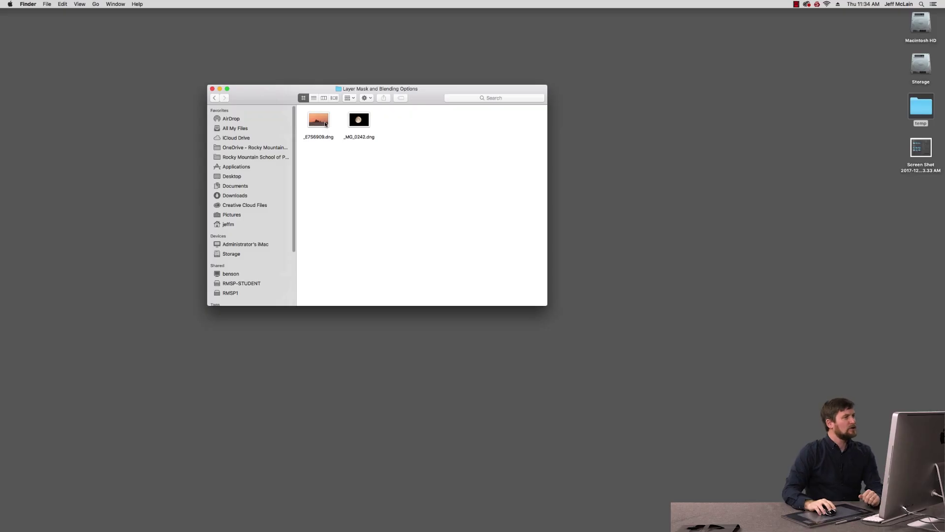
Select both DNG files in 'Layer Mask and Blending Options' and drop them on Photoshop to open in Camera Raw
key(super+a)
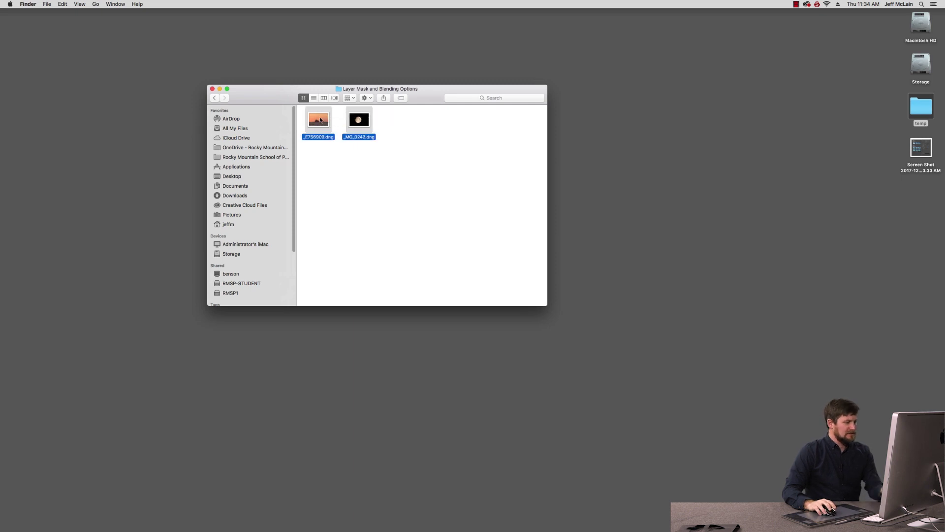
drag(374, 357, 492, 522)
drag(492, 522, 492, 522)
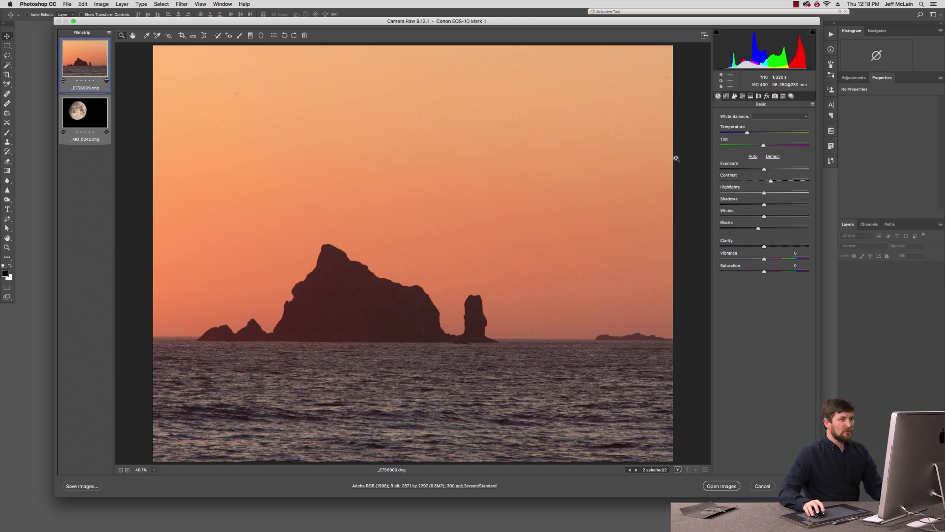
Open the seascape and moon raws as documents and shift the moon window down-right so both show
click(86, 105)
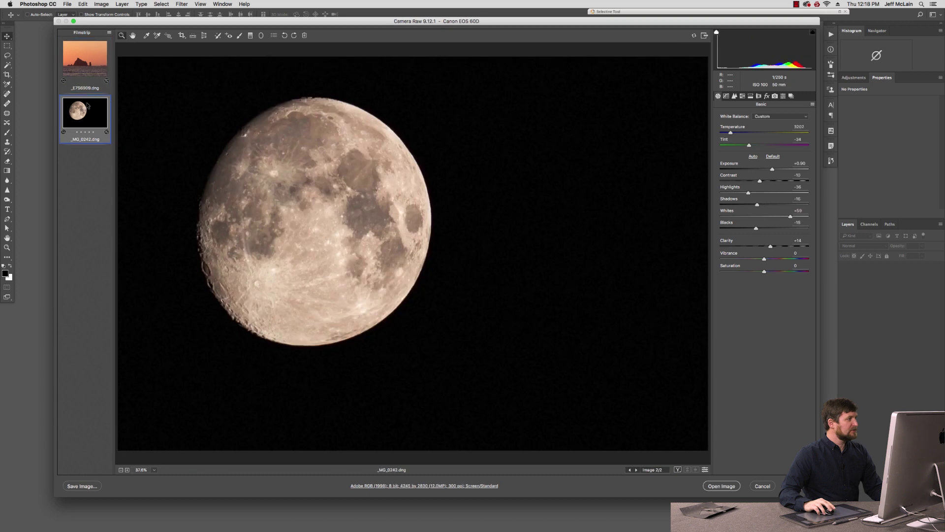
click(86, 76)
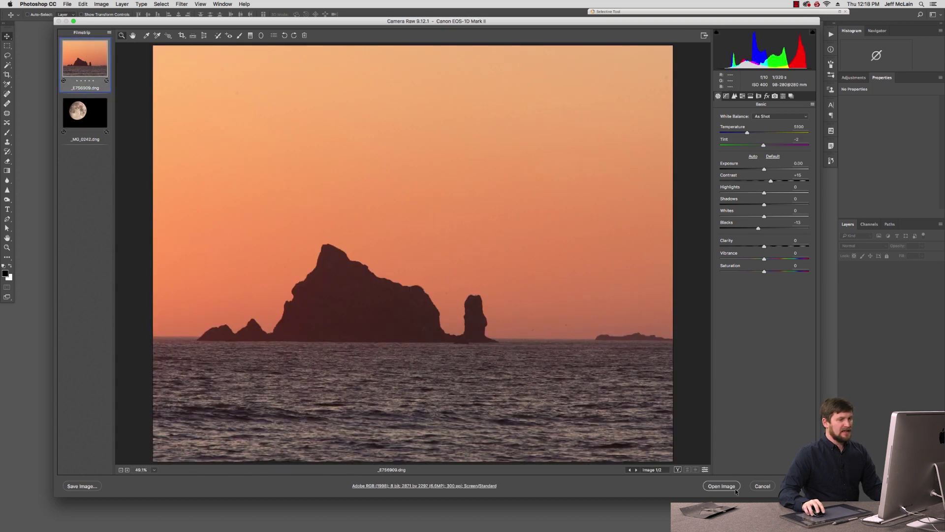
shift+click(87, 113)
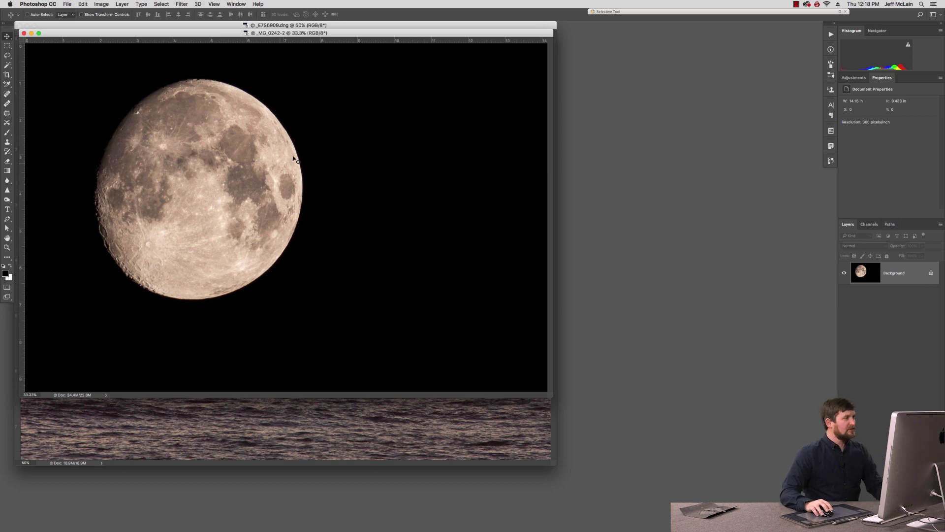
drag(196, 36, 237, 67)
Select the moon photo's black sky with the Magic Wand and zoom in to check the edge
key(w)
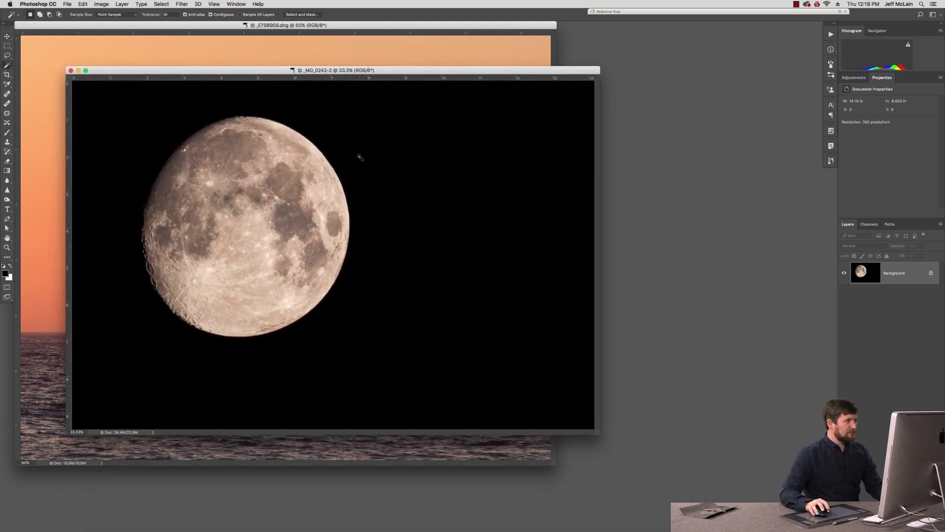
click(351, 149)
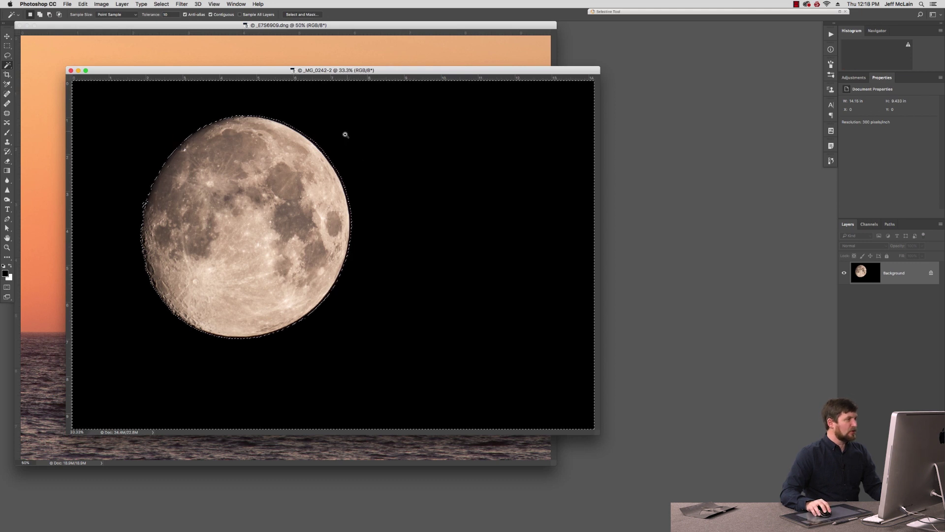
scroll(358, 138, up, 5)
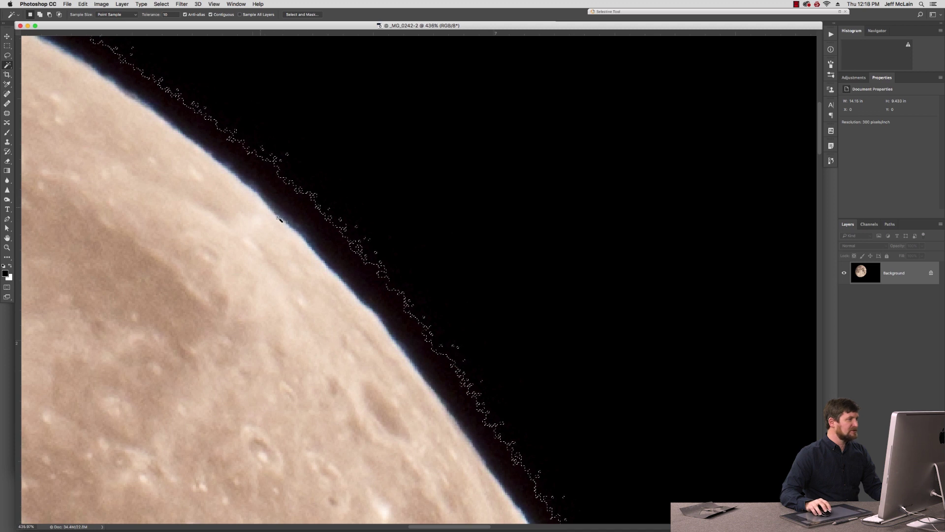
scroll(295, 214, left, 5)
scroll(295, 214, up, 2)
scroll(318, 220, down, 10)
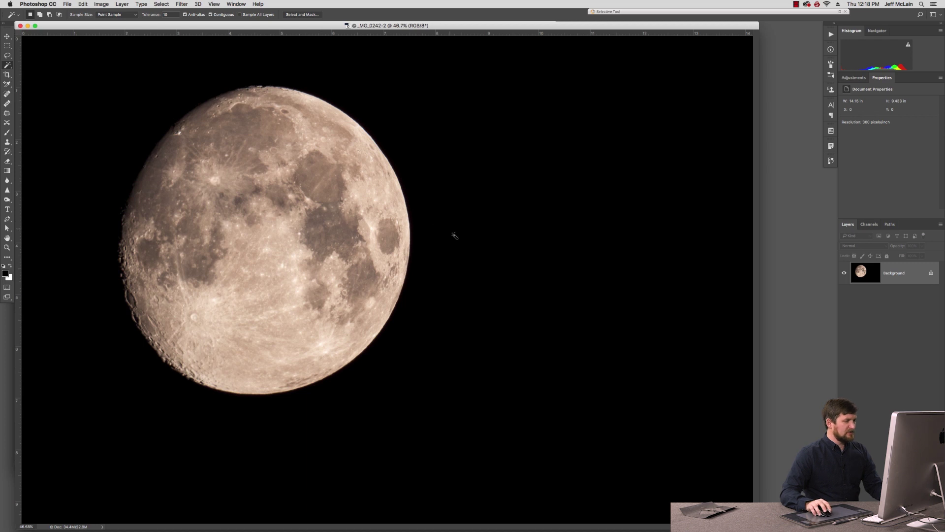
Compare the moon's Red, Green and Blue channels in the Channels panel
key(v)
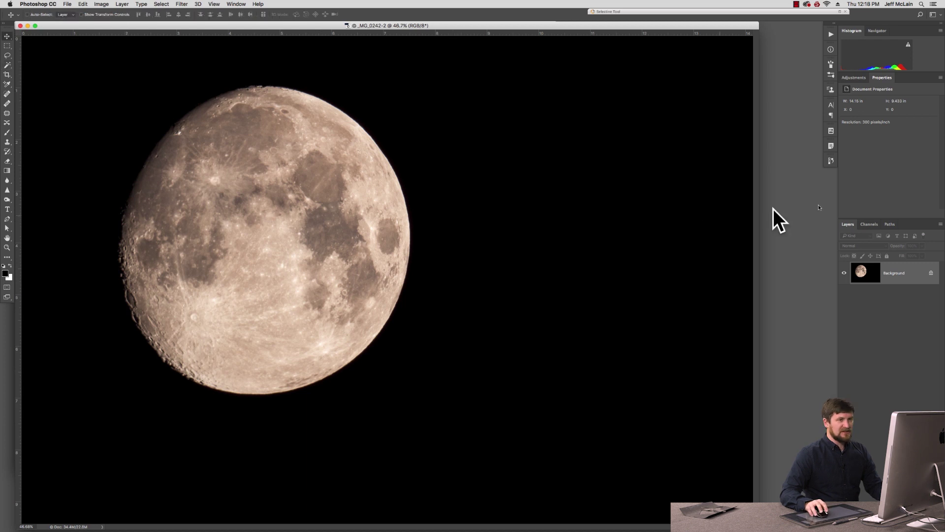
click(870, 225)
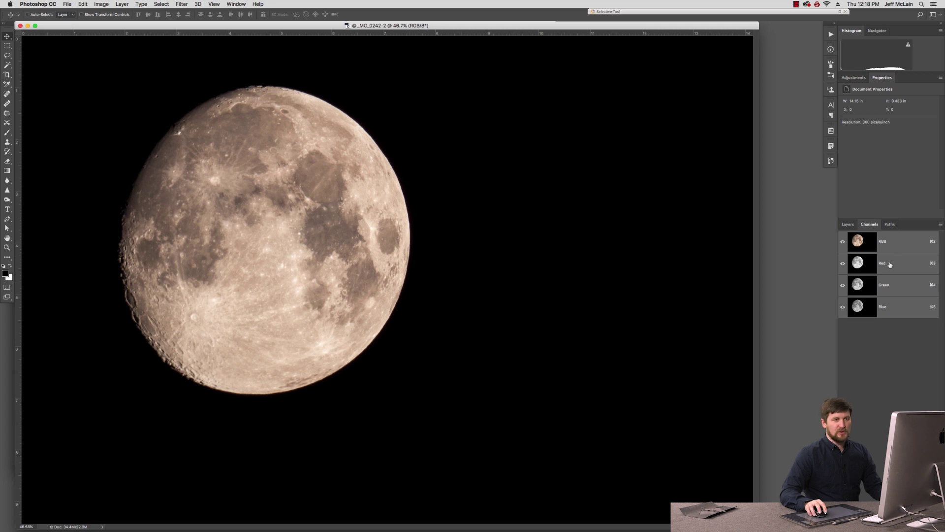
click(892, 266)
click(899, 285)
click(898, 303)
click(896, 287)
click(896, 272)
click(895, 249)
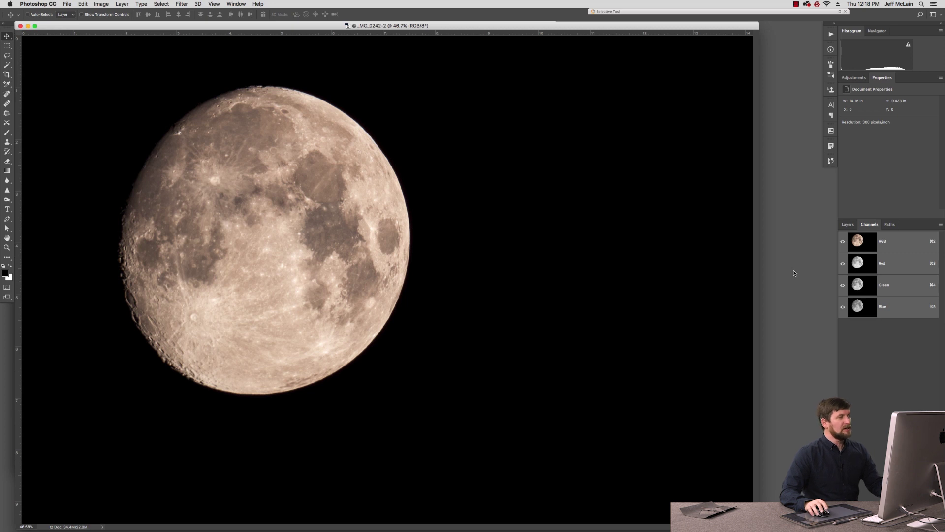
Recheck the channels and duplicate the brightest Red channel as Red copy
click(886, 267)
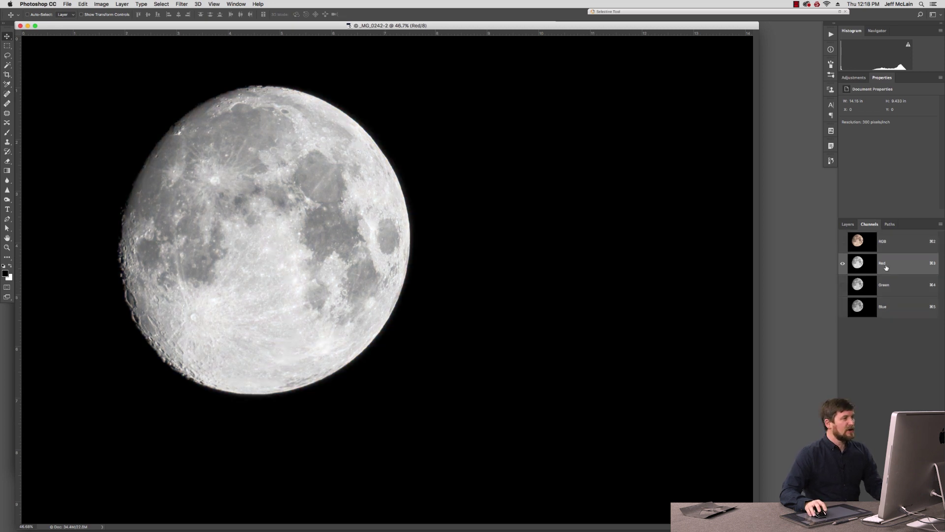
click(895, 288)
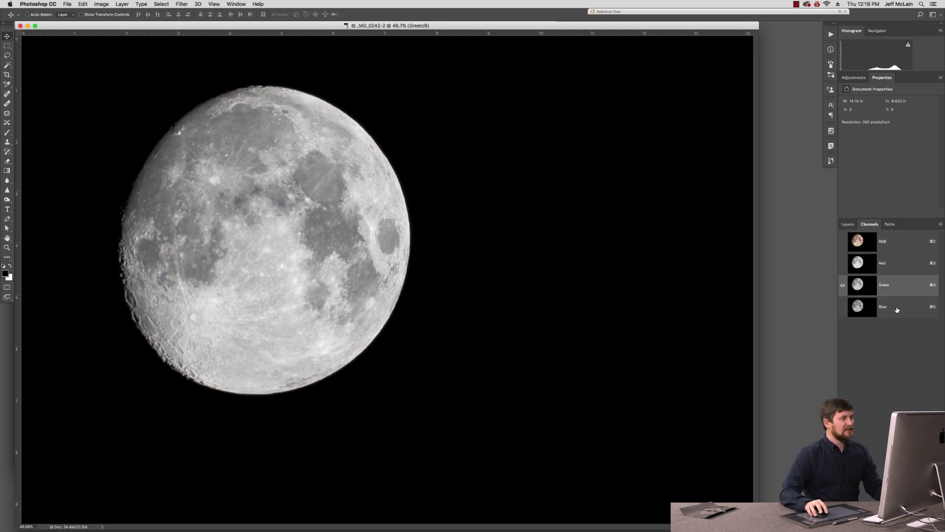
click(897, 308)
click(895, 266)
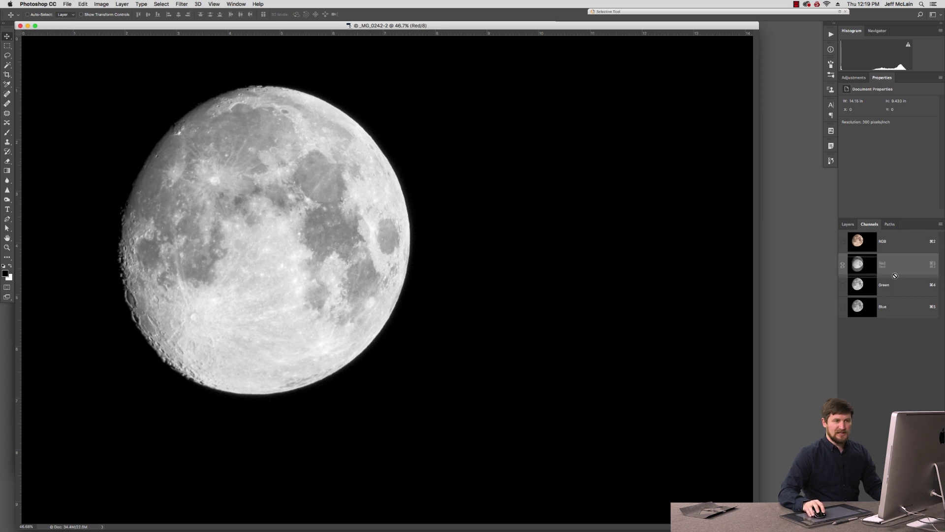
drag(887, 263, 919, 524)
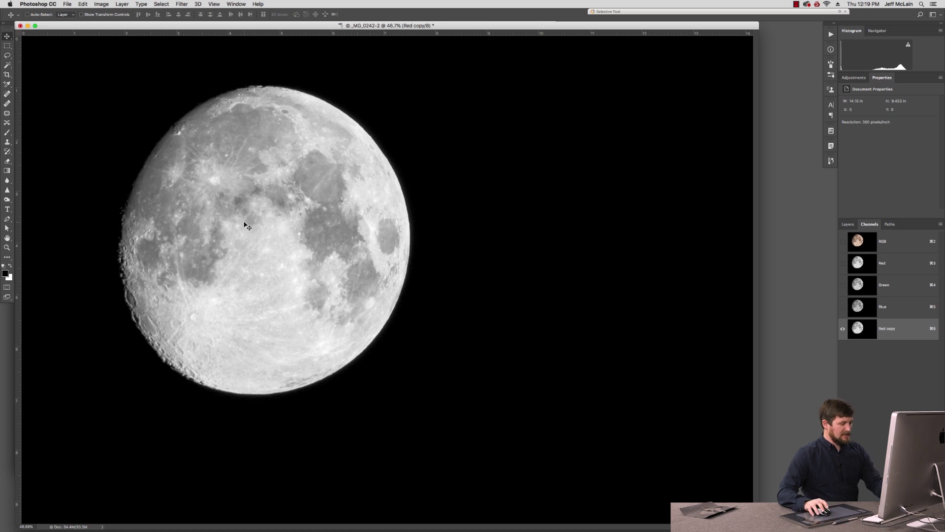
Open Levels on the Red copy channel and raise the black point while zoomed on the moon's edge
click(104, 5)
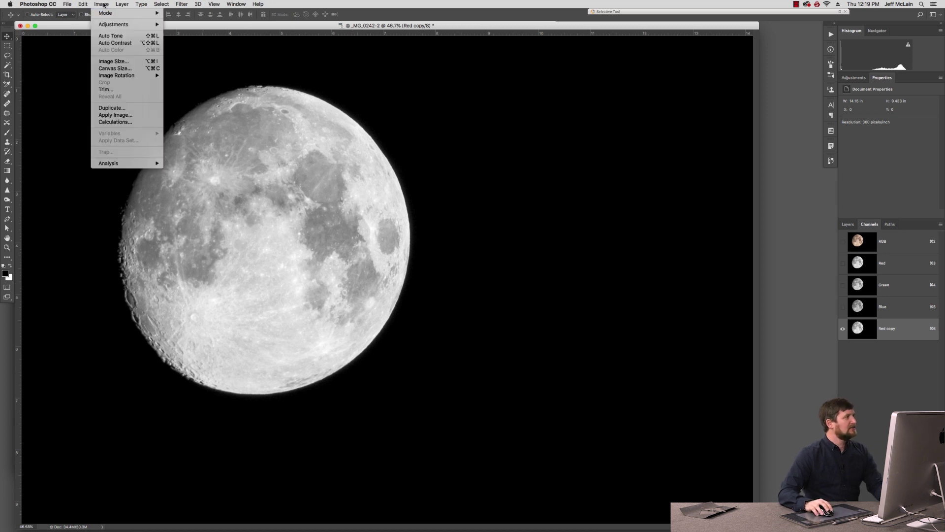
mouse_move(110, 23)
click(197, 32)
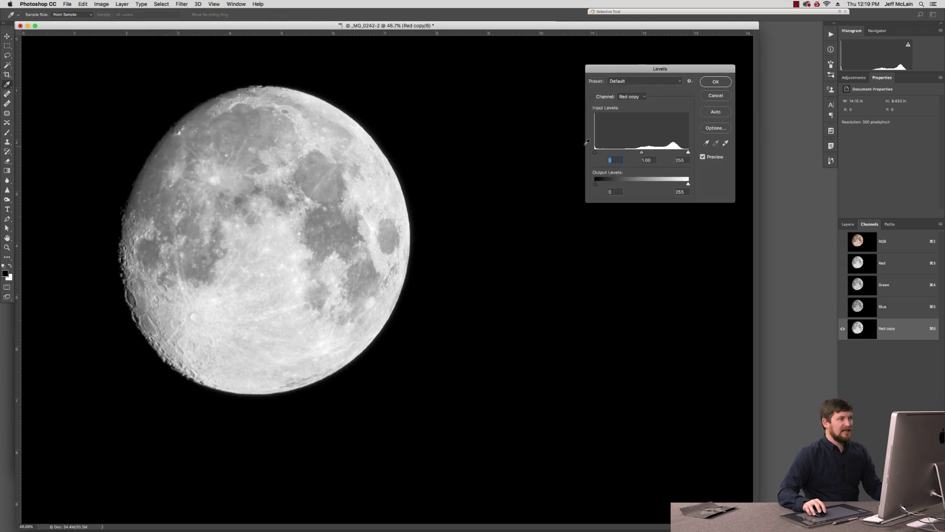
drag(73, 138, 221, 242)
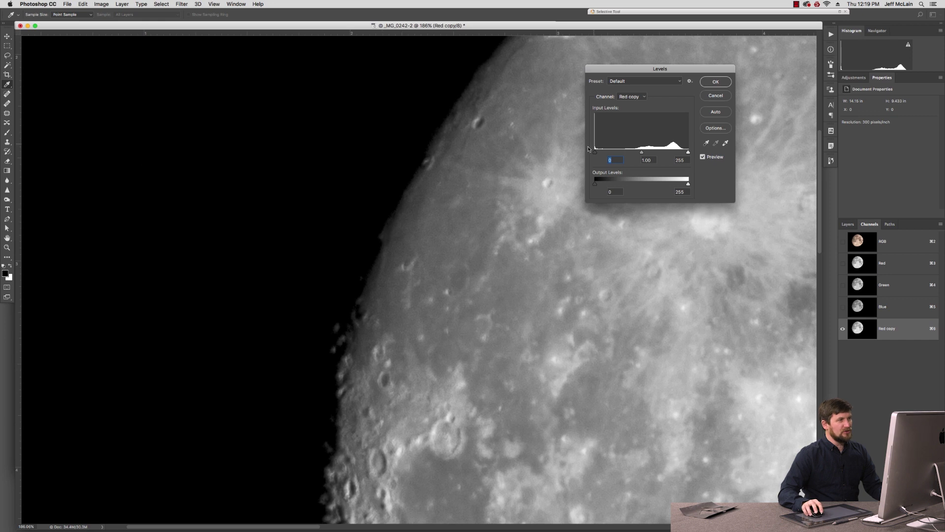
drag(599, 156, 608, 156)
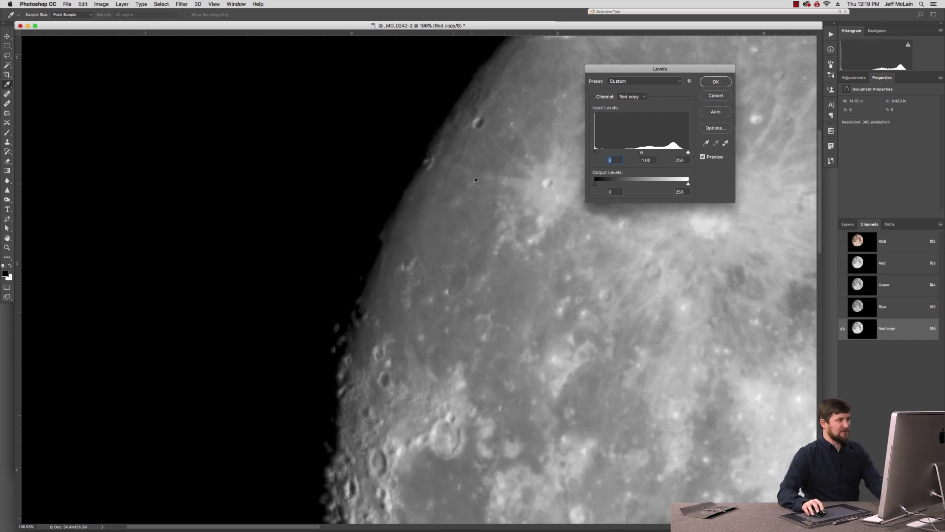
key(super+0)
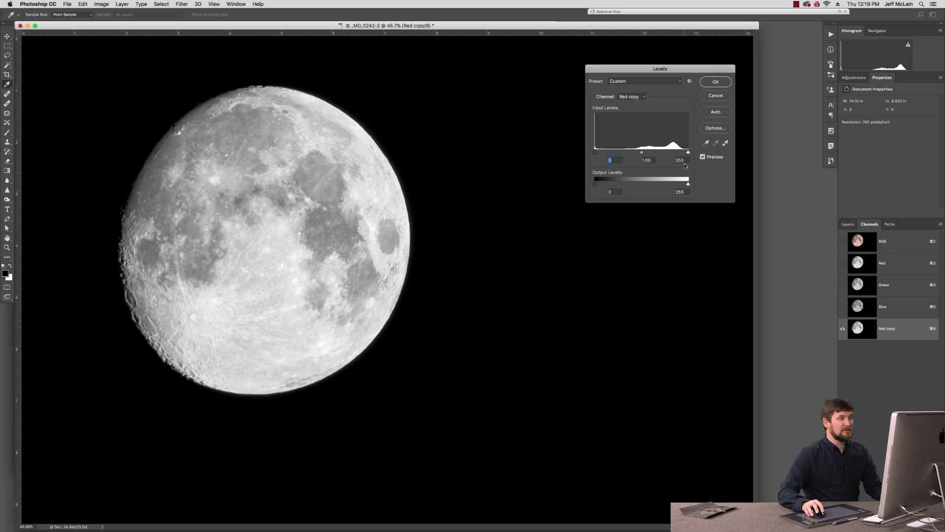
Set the white input to 97, compare with Preview, and apply the Levels
drag(684, 154, 638, 163)
drag(432, 132, 344, 200)
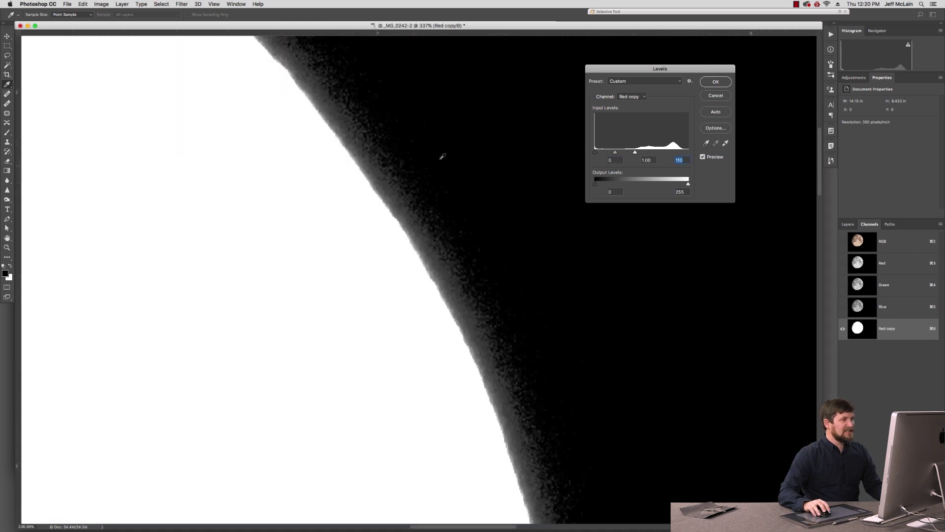
mouse_move(635, 152)
mouse_down()
mouse_move(689, 160)
mouse_move(619, 154)
mouse_move(628, 153)
mouse_up()
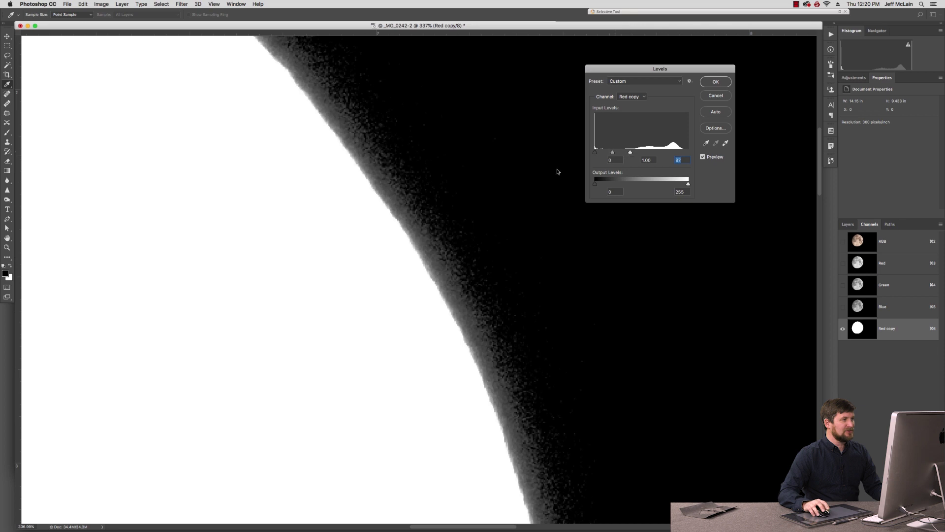
click(703, 158)
click(704, 158)
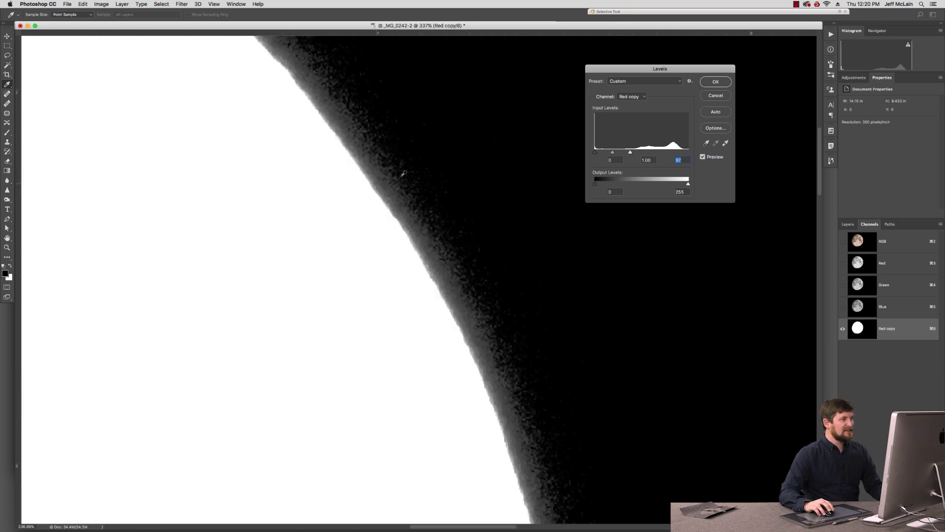
key(super+minus)
key(super+minus)
key(super+minus)
key(super+minus)
drag(285, 205, 416, 177)
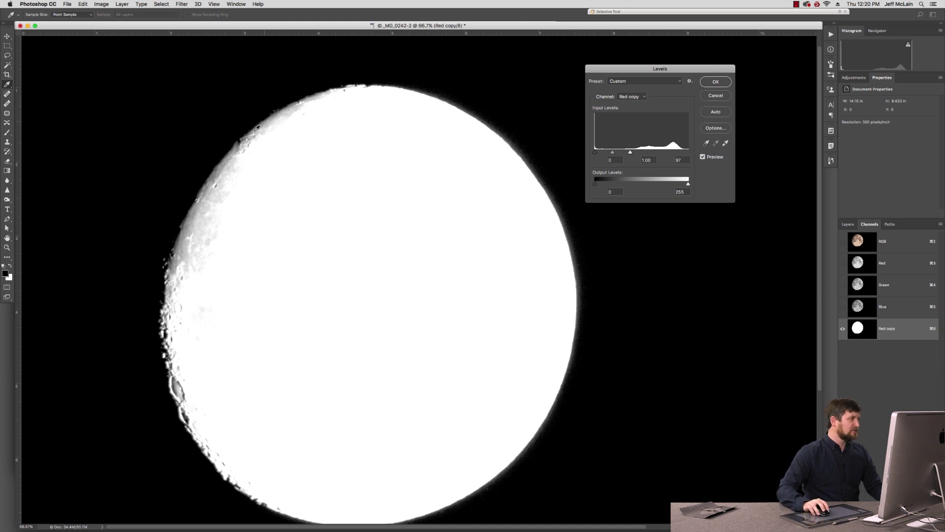
click(716, 82)
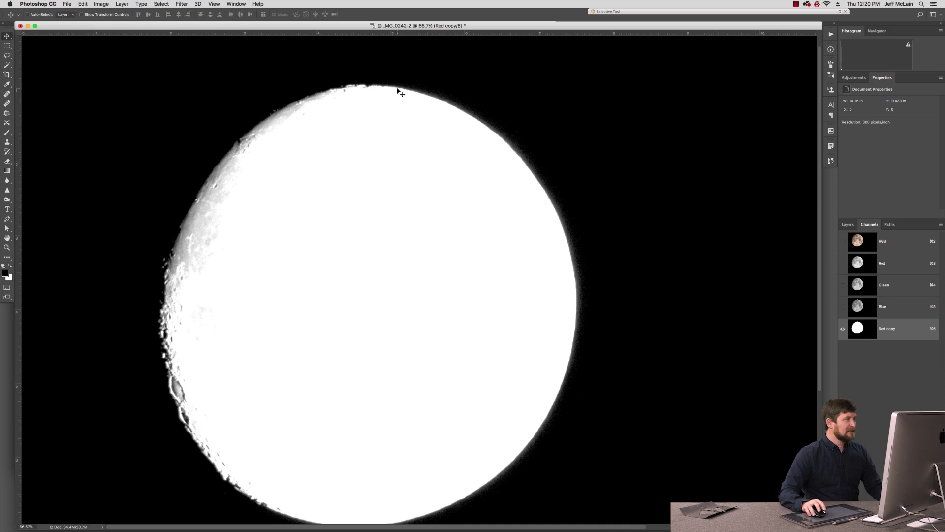
Set a smaller Overlay-mode brush and paint black along the moon's upper-right edge
key(b)
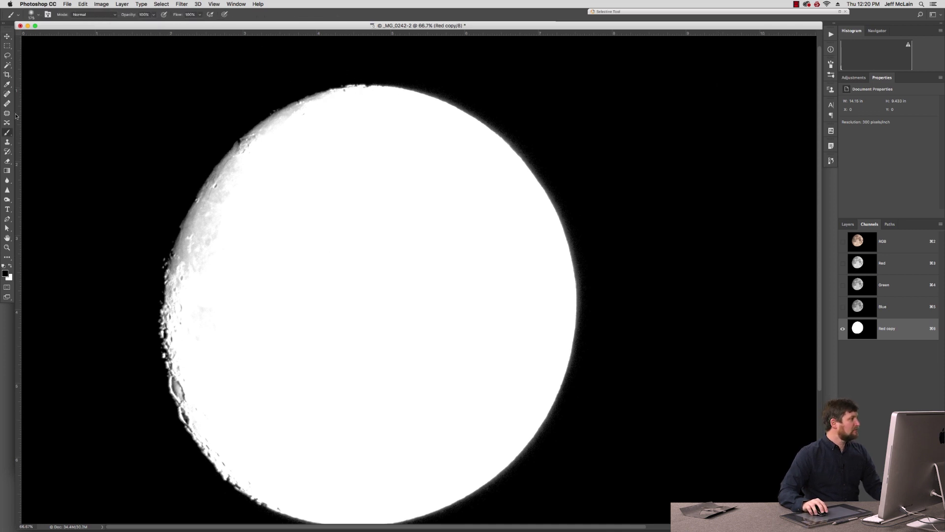
click(90, 15)
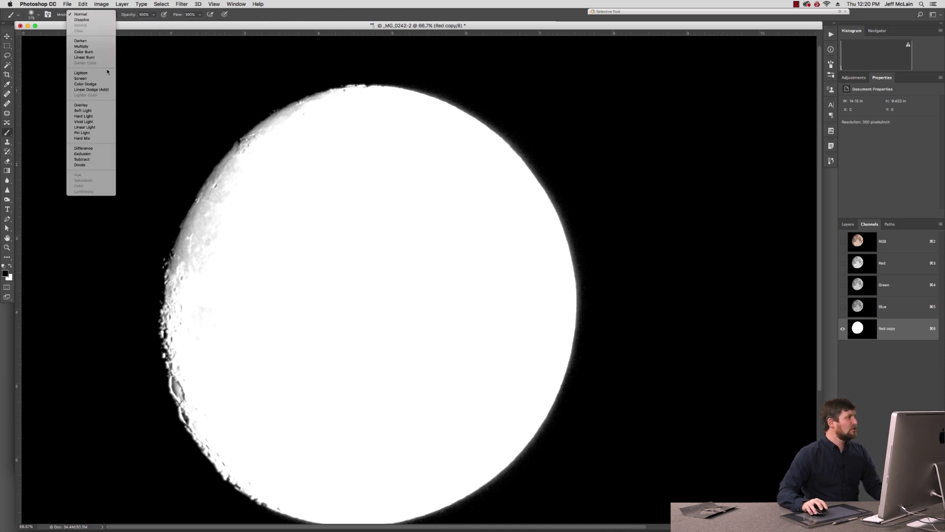
click(104, 106)
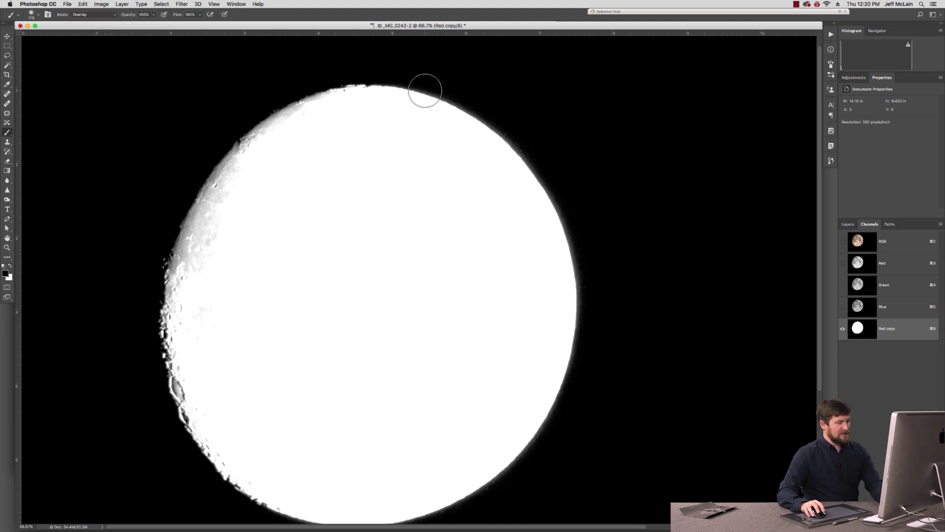
key(bracketleft)
key(bracketleft)
key(x)
click(10, 267)
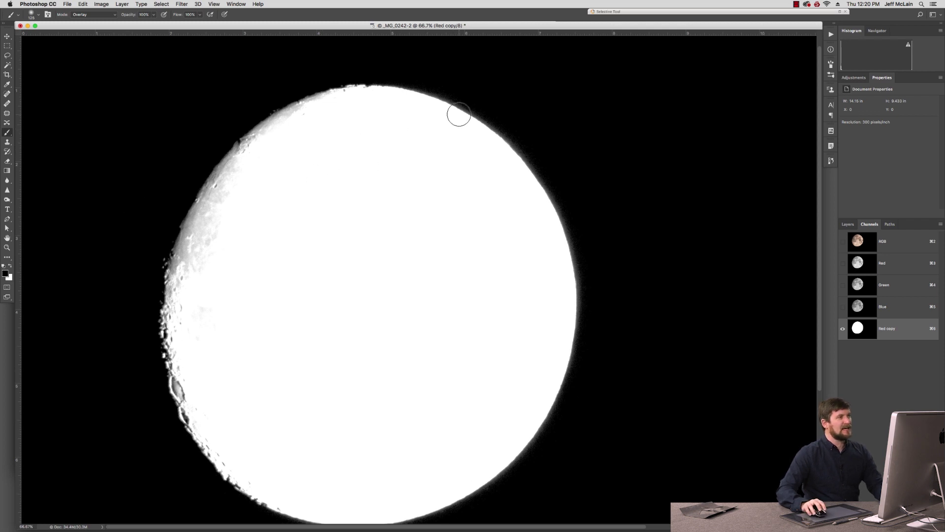
mouse_move(412, 84)
mouse_down()
mouse_move(514, 141)
mouse_move(554, 189)
mouse_move(475, 114)
mouse_move(509, 152)
mouse_move(506, 139)
mouse_move(395, 86)
mouse_move(440, 100)
mouse_move(545, 173)
mouse_move(568, 210)
mouse_move(579, 263)
mouse_move(580, 351)
mouse_move(569, 391)
mouse_move(551, 424)
mouse_move(479, 488)
mouse_up()
Paint white over the moon's upper-left edge with a larger brush, then return to the RGB view
scroll(487, 448, down, 2)
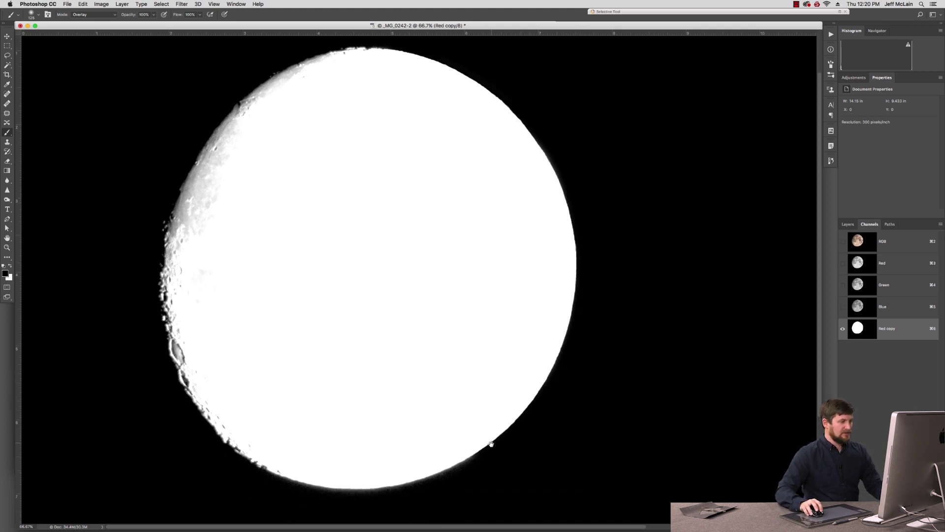
mouse_move(486, 445)
mouse_down()
mouse_move(409, 477)
mouse_move(333, 489)
mouse_move(286, 483)
mouse_up()
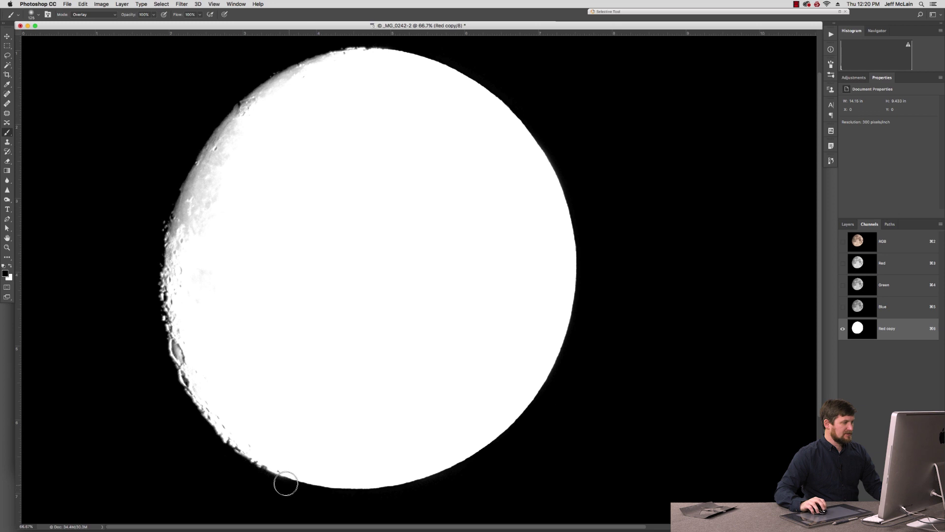
key(x)
key(bracketright)
key(bracketright)
key(bracketright)
mouse_move(281, 97)
mouse_down()
mouse_move(345, 72)
mouse_move(312, 70)
mouse_move(267, 93)
mouse_move(302, 72)
mouse_move(241, 116)
mouse_move(179, 234)
mouse_move(198, 231)
mouse_move(175, 259)
mouse_move(191, 260)
mouse_move(181, 316)
mouse_move(202, 393)
mouse_move(175, 328)
mouse_move(222, 415)
mouse_move(266, 471)
mouse_move(294, 481)
mouse_move(235, 403)
mouse_move(229, 414)
mouse_move(178, 310)
mouse_move(181, 340)
mouse_move(174, 273)
mouse_move(203, 185)
mouse_move(191, 225)
mouse_move(183, 217)
mouse_move(190, 176)
mouse_move(254, 107)
mouse_move(375, 56)
mouse_move(271, 76)
mouse_up()
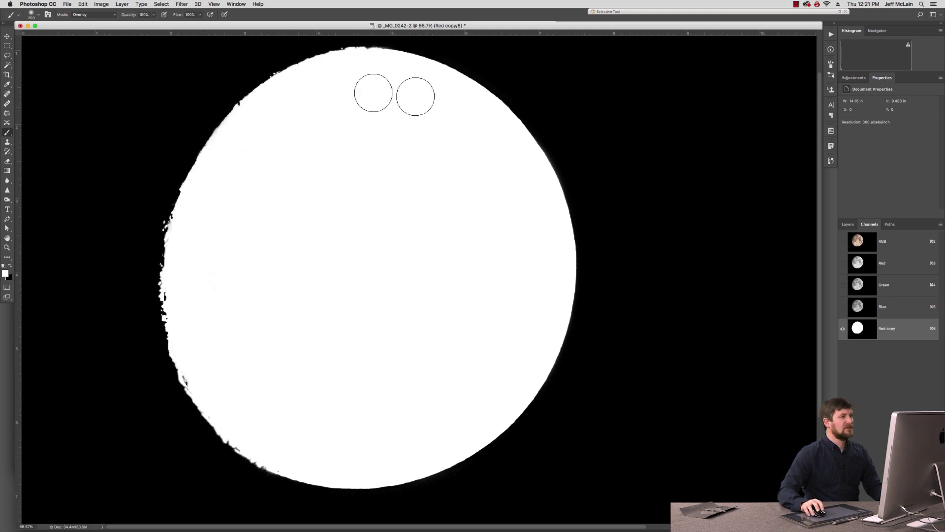
click(906, 244)
Load the Red copy channel as a selection and open Select and Mask zoomed on the moon's edge
key(super+0)
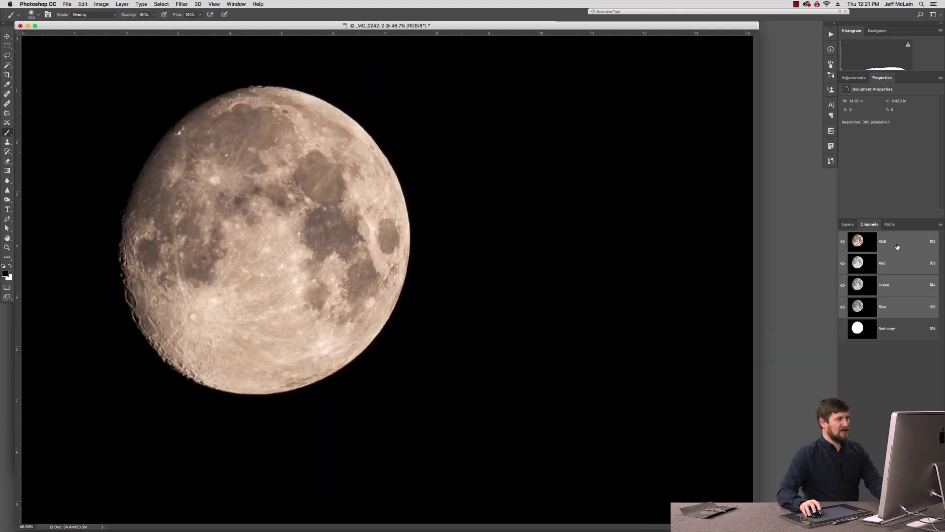
key(f)
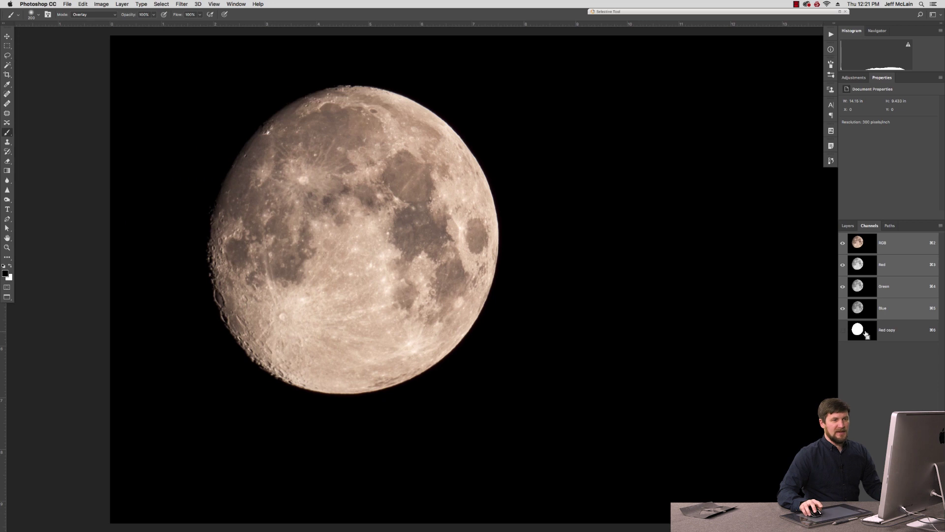
super+click(867, 335)
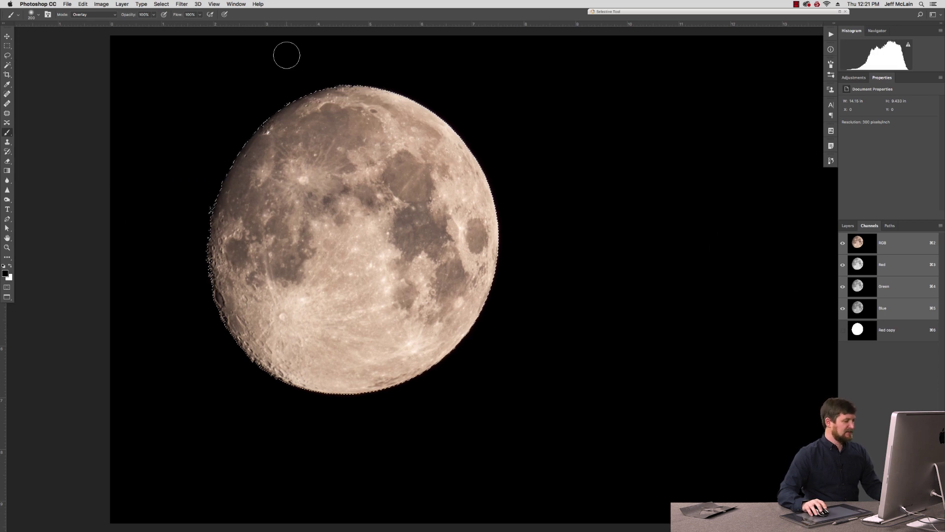
key(alt+super+r)
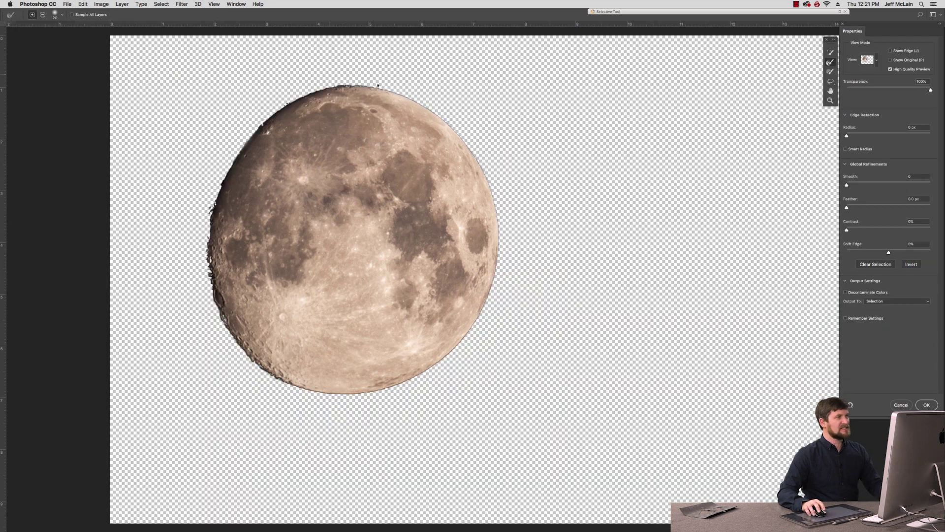
drag(511, 135, 463, 132)
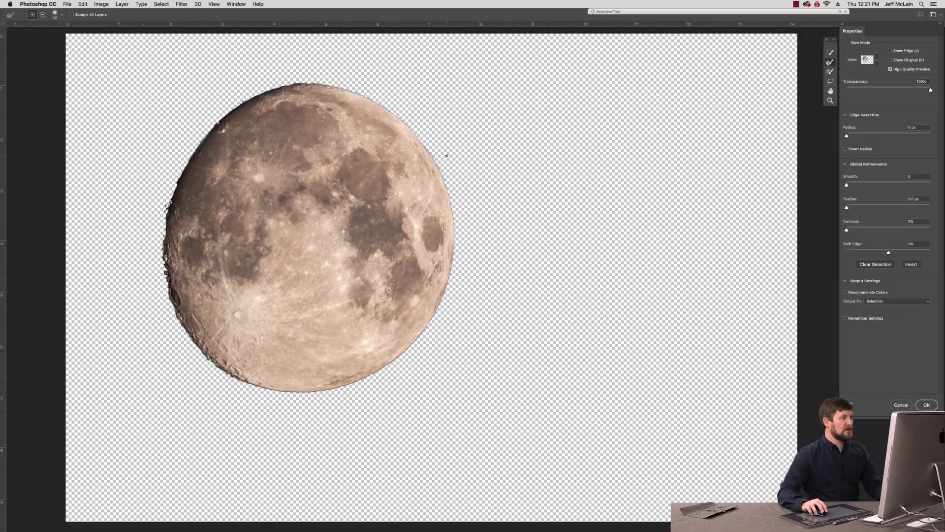
drag(442, 159, 389, 146)
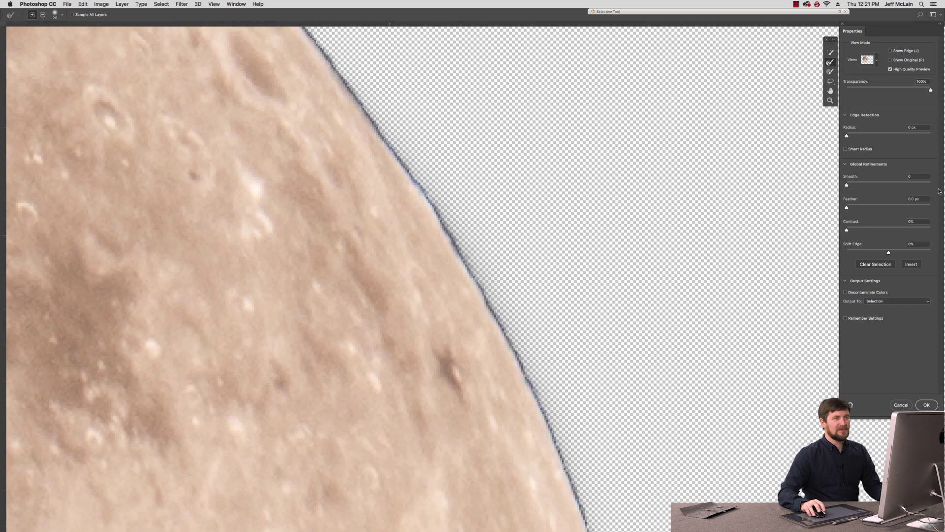
Set Radius to 17 px, add a 0.3 px feather, and output to a layer mask
drag(859, 136, 861, 137)
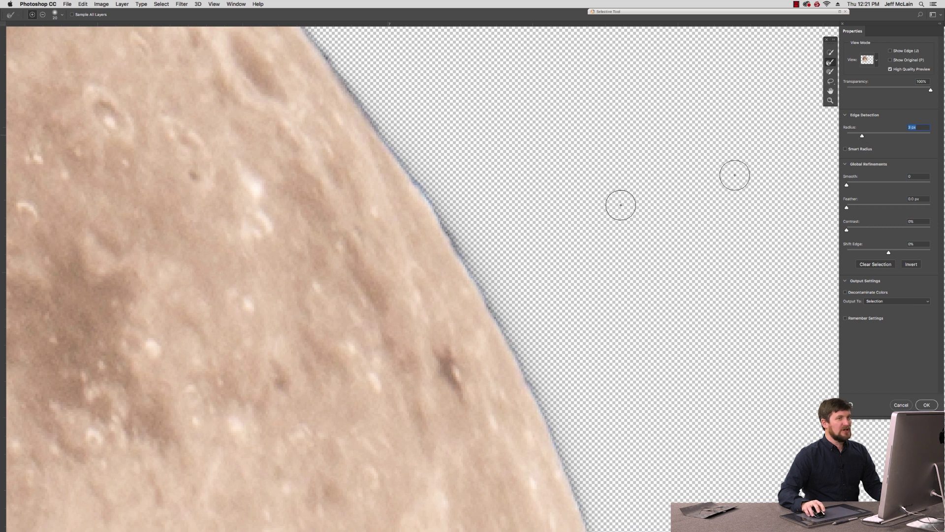
click(875, 136)
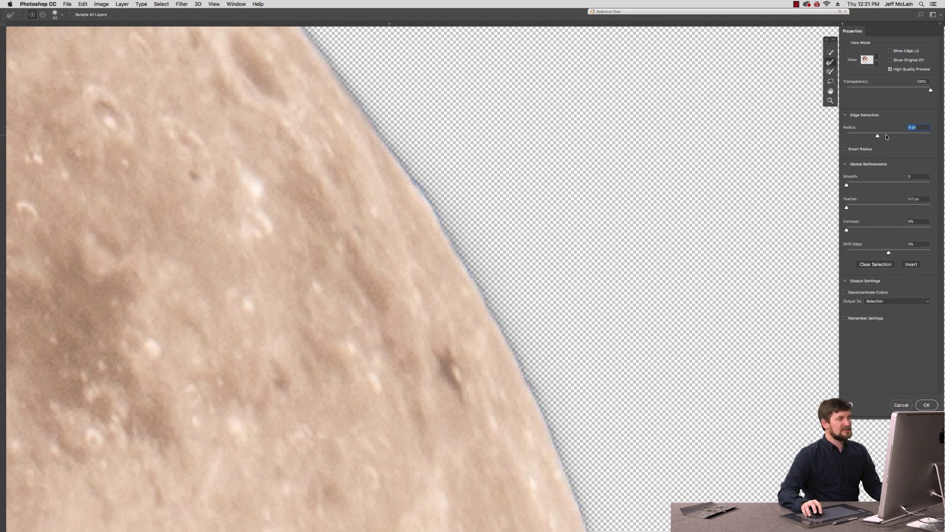
click(885, 136)
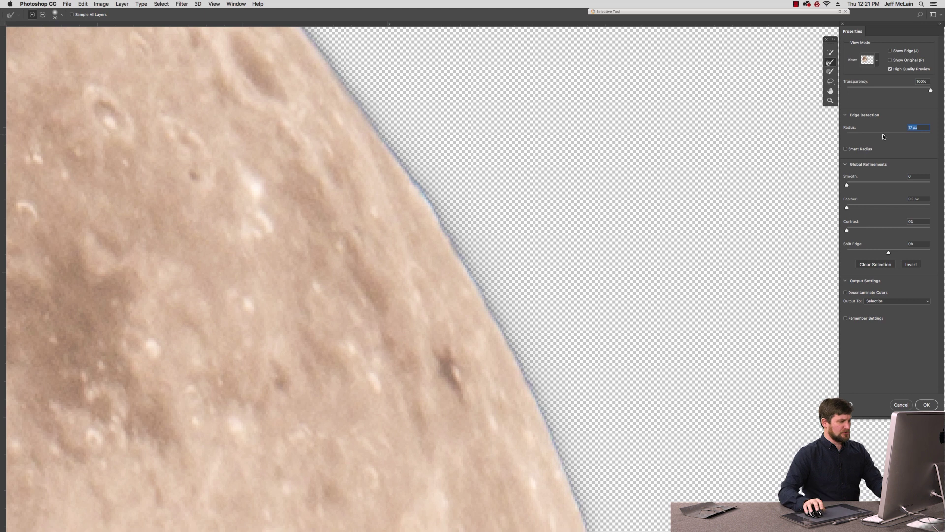
key(super+0)
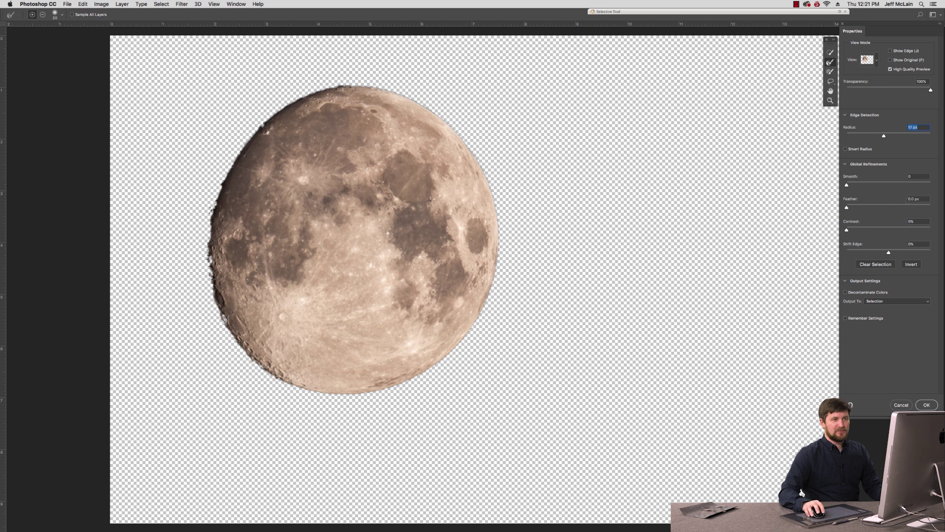
text(5)
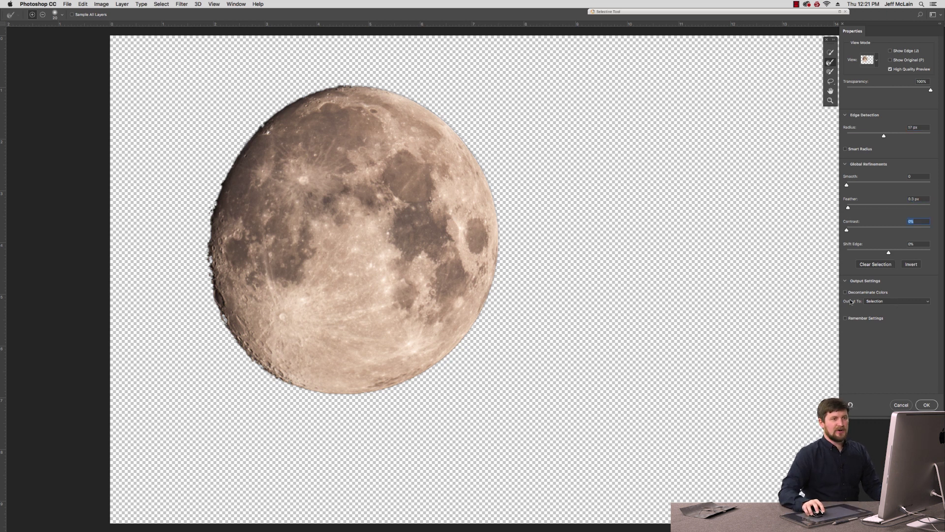
click(900, 309)
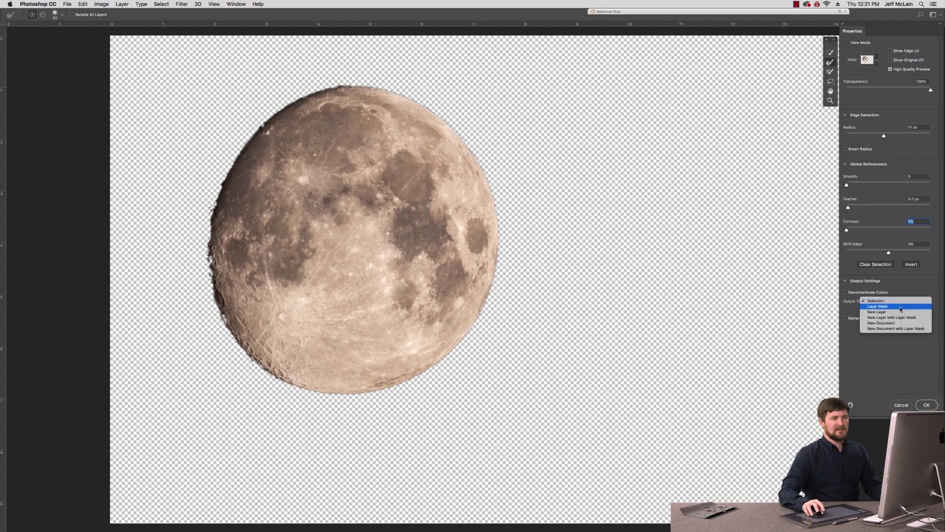
click(902, 307)
click(926, 405)
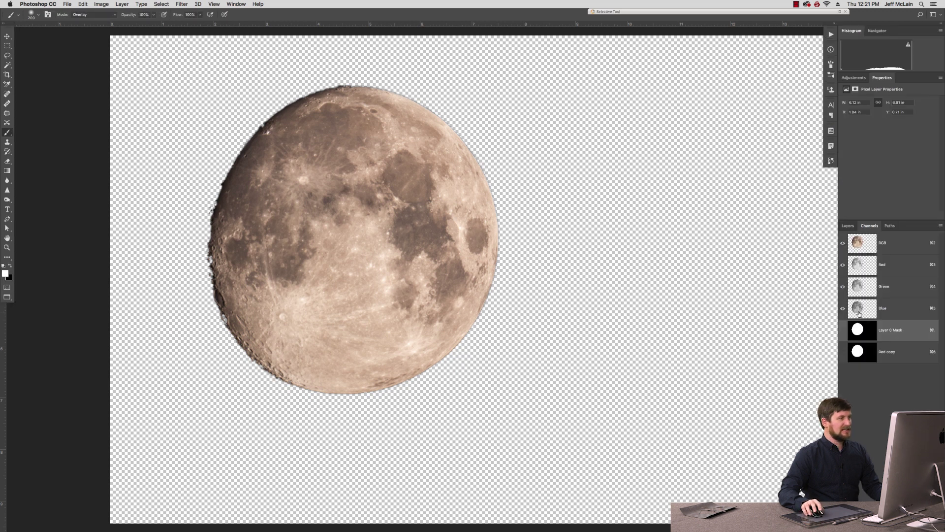
Return to standard screen mode and drag the masked moon layer into the sunset seascape as Layer 1
click(848, 226)
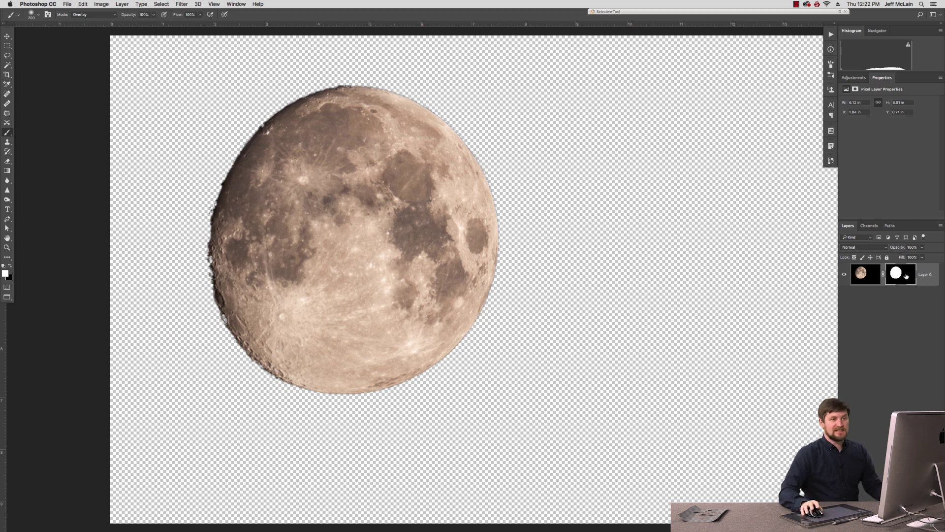
key(shift+f)
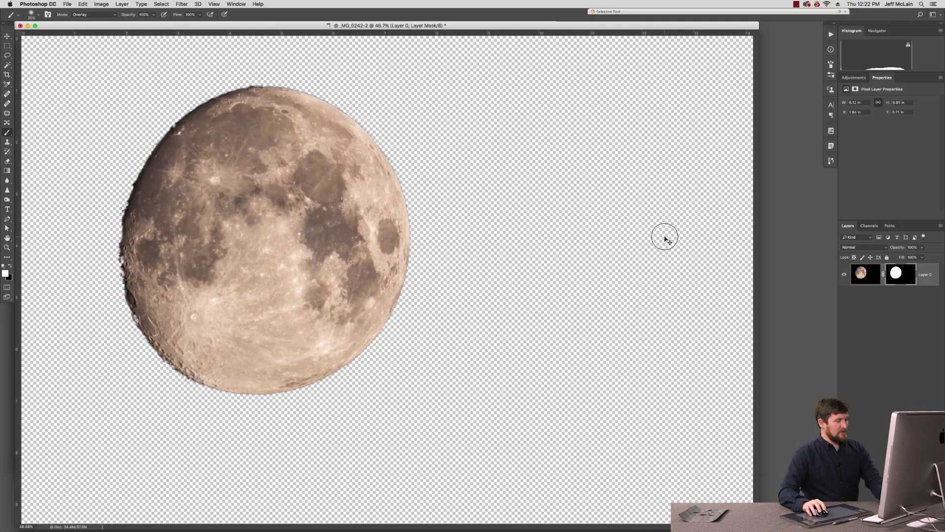
key(super+minus)
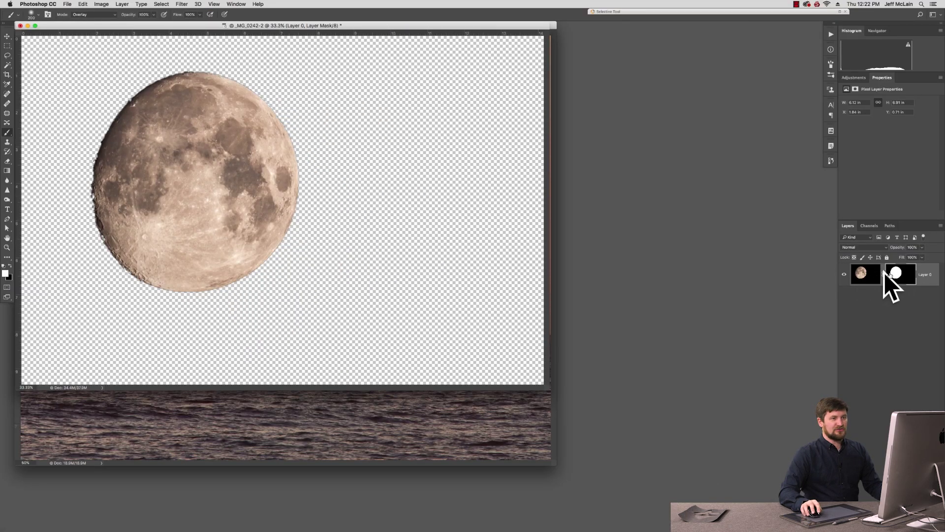
key(v)
mouse_move(318, 26)
mouse_down()
mouse_move(348, 26)
mouse_move(615, 118)
mouse_move(631, 113)
mouse_up()
drag(512, 243, 322, 190)
key(ctrl+t)
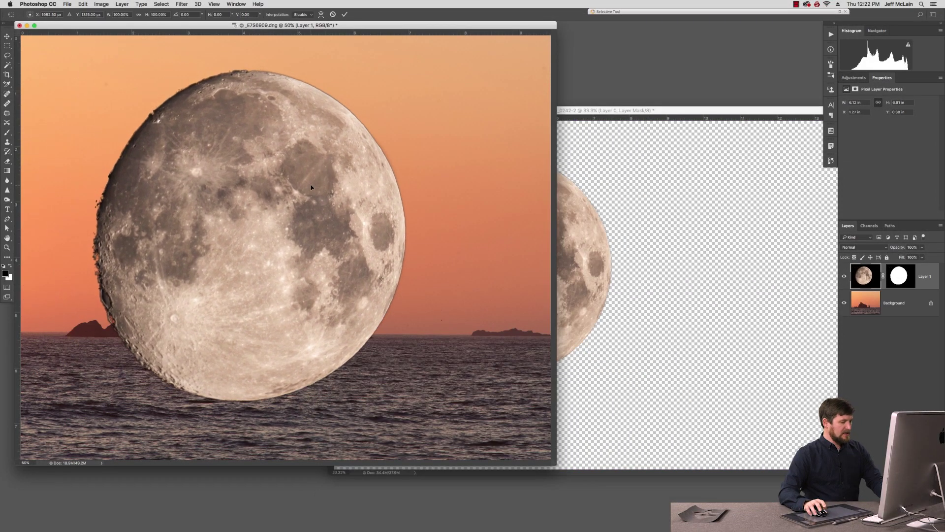
Scale the moon to about 35% and place it in the upper-right sky
key(ctrl+0)
drag(181, 86, 355, 206)
drag(429, 261, 509, 176)
drag(435, 121, 462, 140)
drag(543, 239, 543, 219)
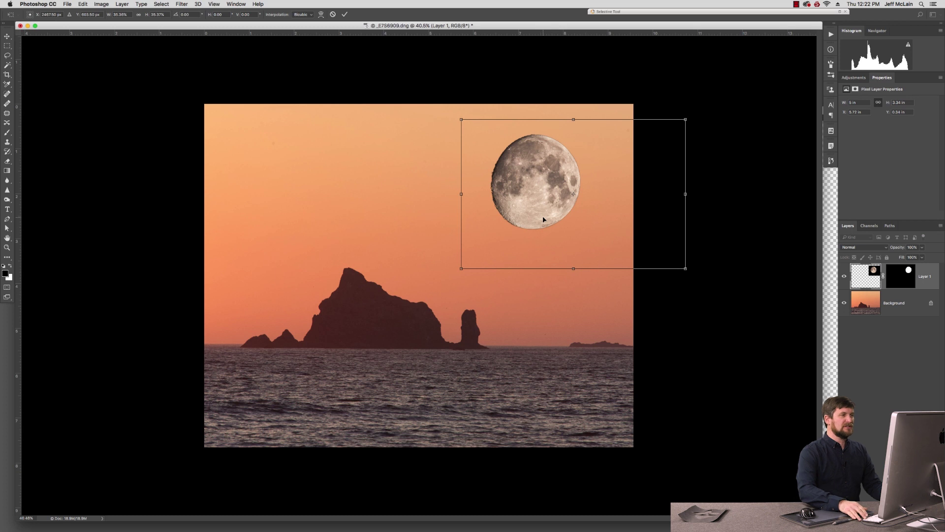
key(Return)
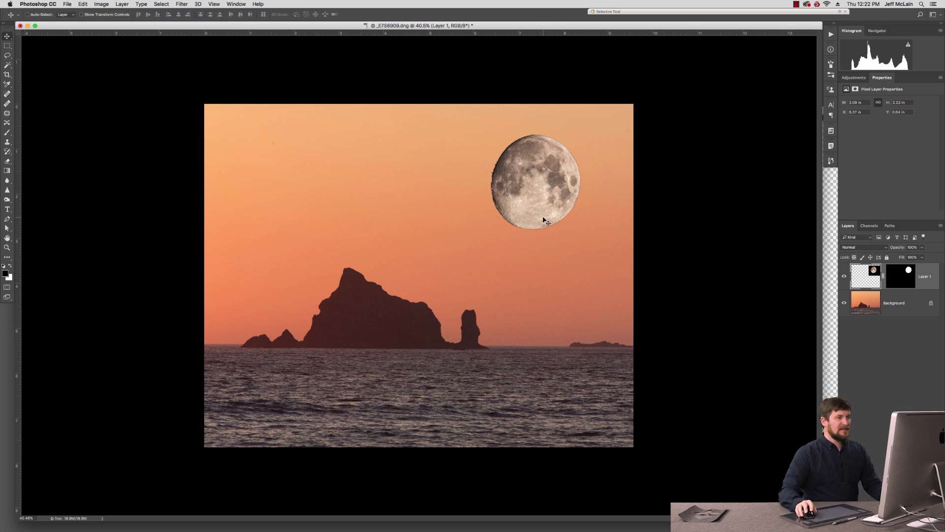
Set Layer 1 to Screen blend mode at 75% opacity, then zoom back out to 50%
click(862, 245)
click(870, 304)
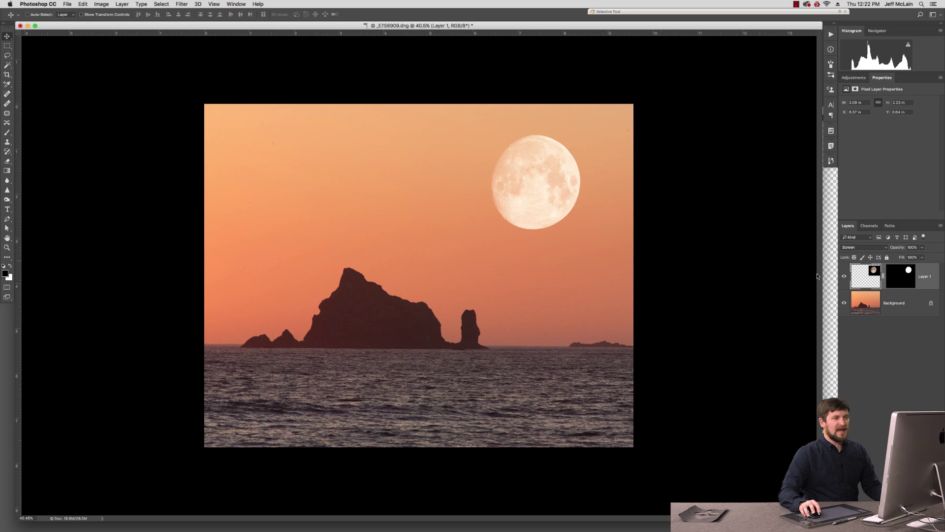
drag(896, 249, 891, 249)
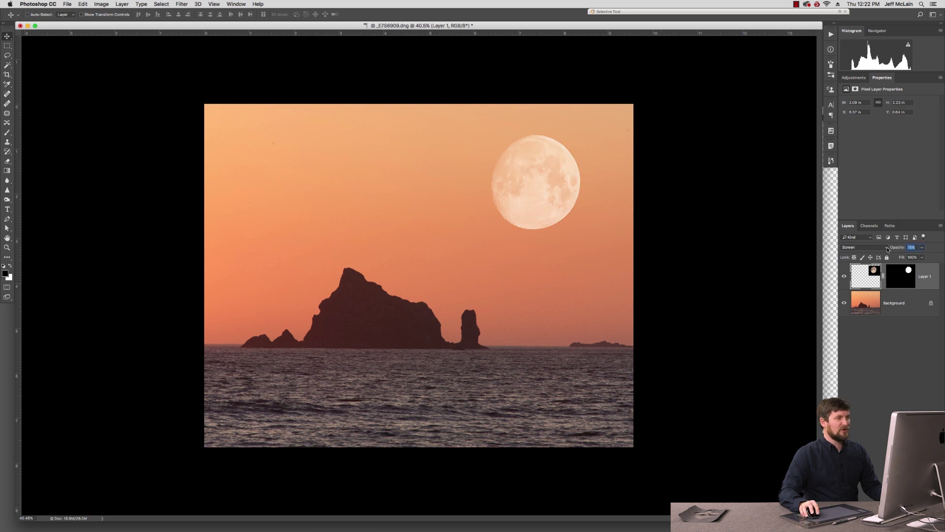
drag(451, 116, 634, 249)
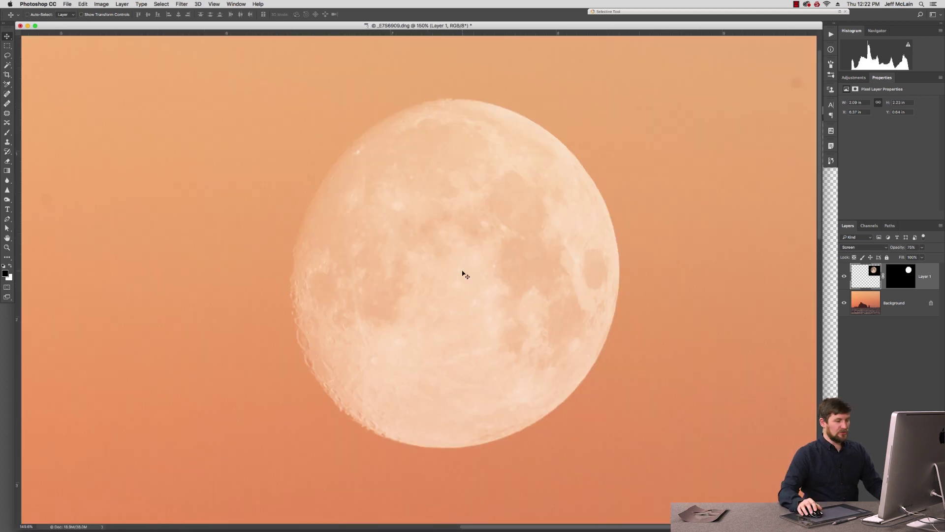
key(super+0)
key(super+minus)
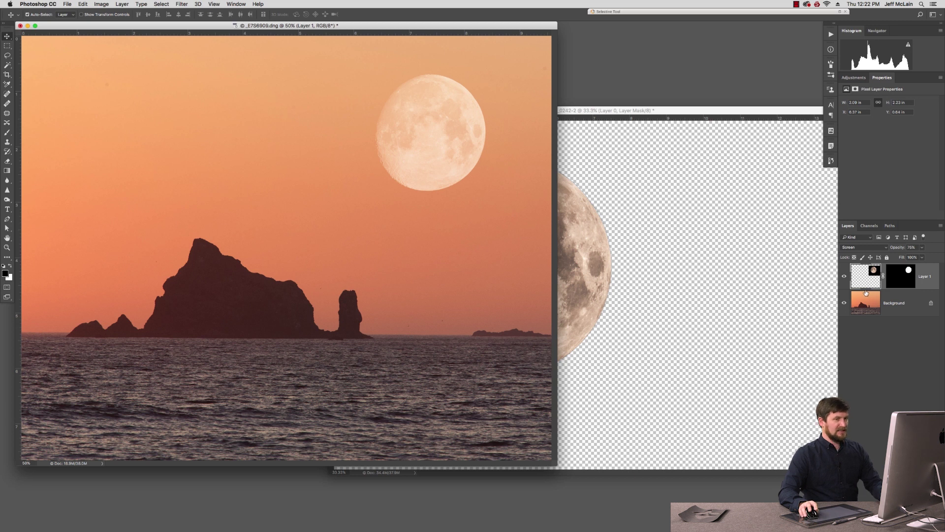
Duplicate the moon layer, flip the lower copy vertically, and move it onto the water below the moon
key(super+j)
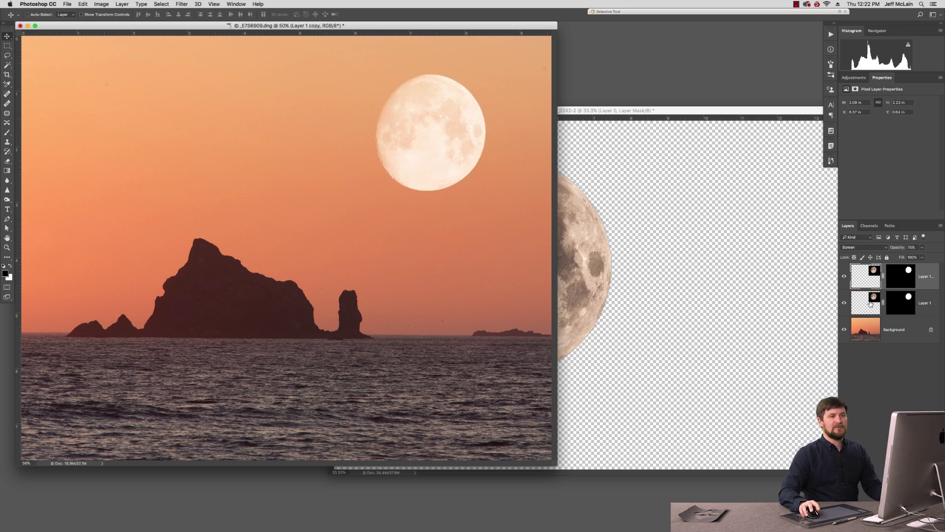
click(870, 303)
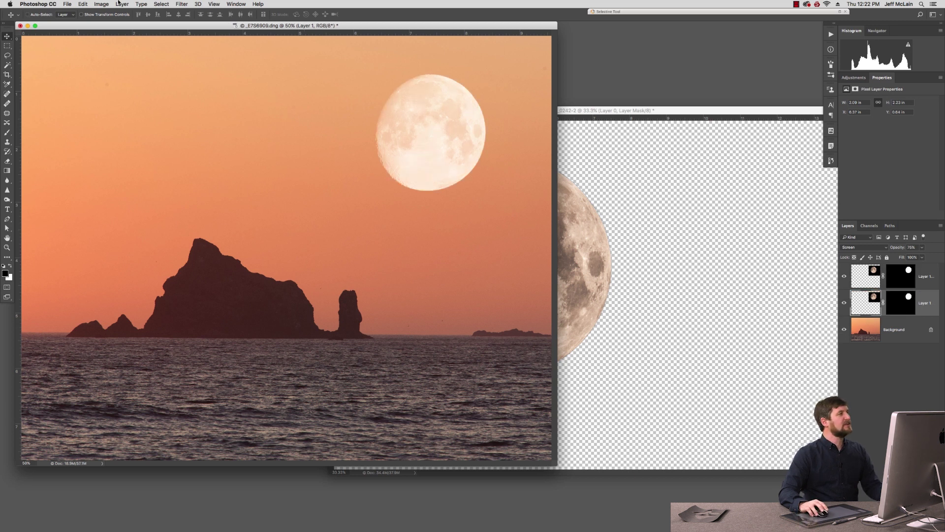
click(86, 5)
mouse_move(113, 169)
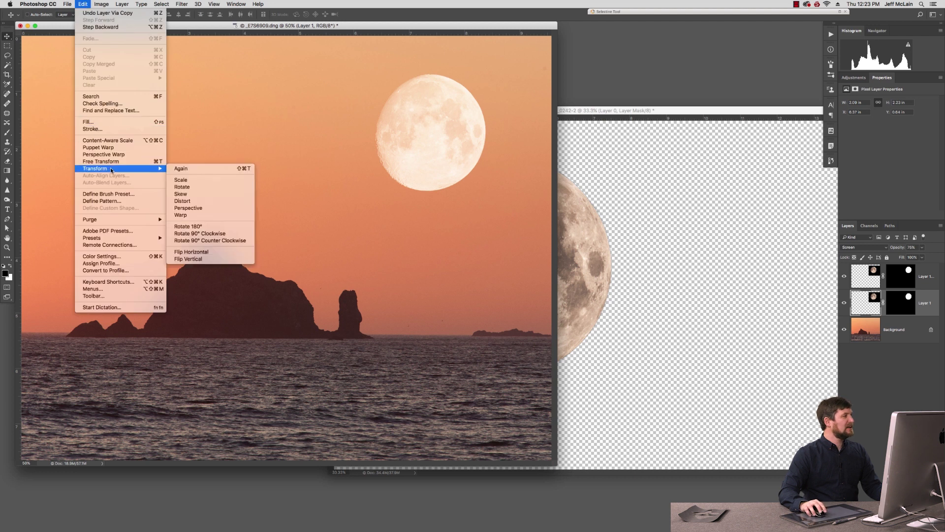
click(203, 259)
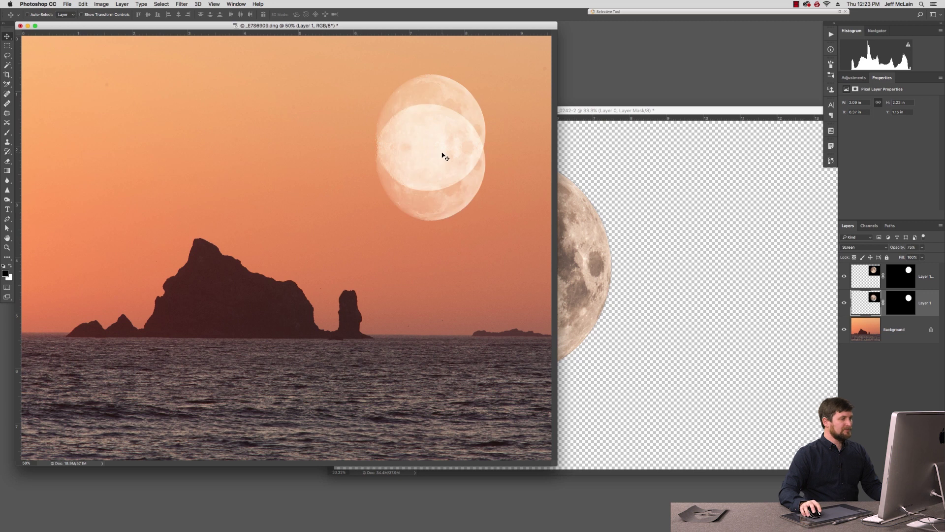
drag(436, 140, 435, 414)
key(shift+Right)
key(shift+Right)
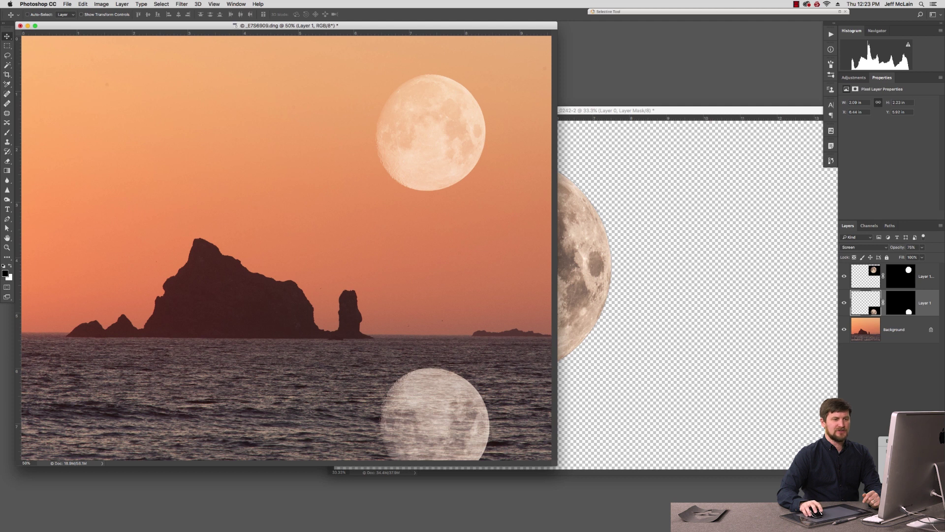
Split Layer 1's Underlying Layer Blend If black slider to about 65/126, then view at 100%
double_click(866, 303)
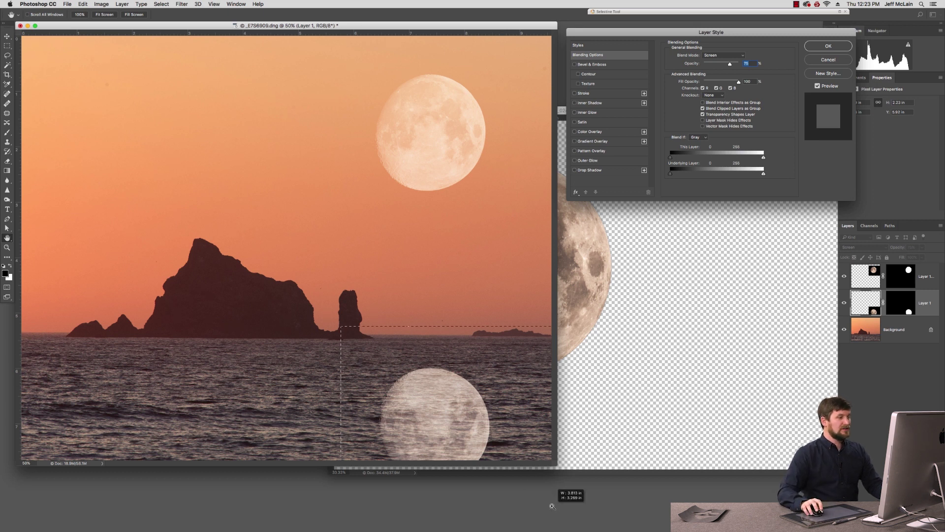
scroll(458, 431, up, 5)
drag(486, 303, 488, 301)
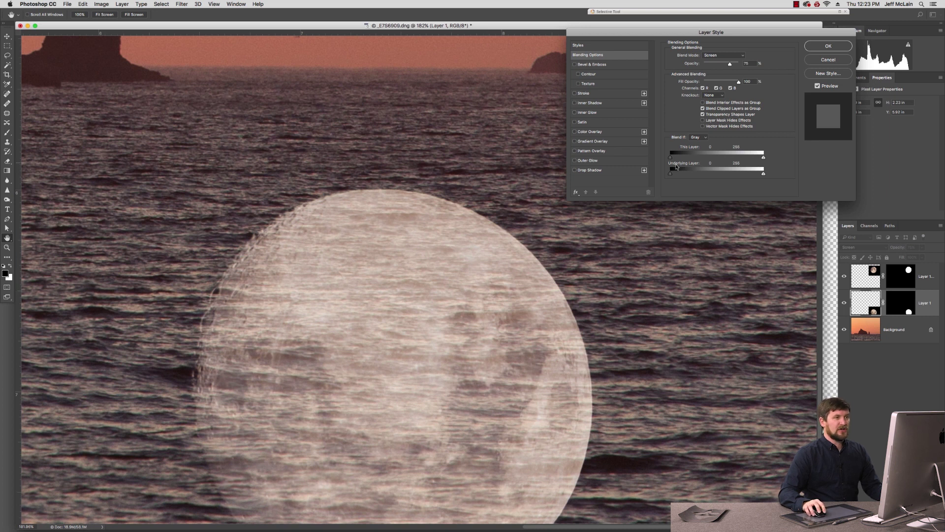
drag(677, 177, 694, 176)
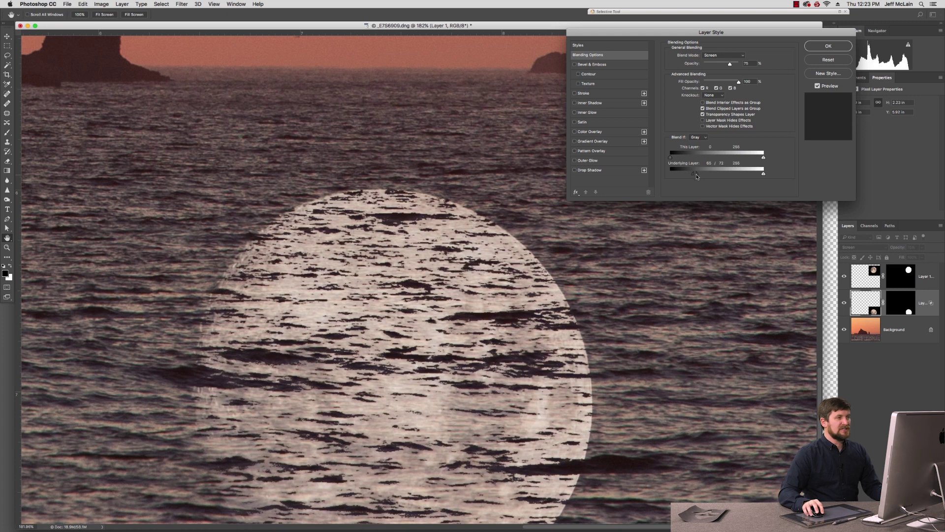
drag(694, 174, 720, 171)
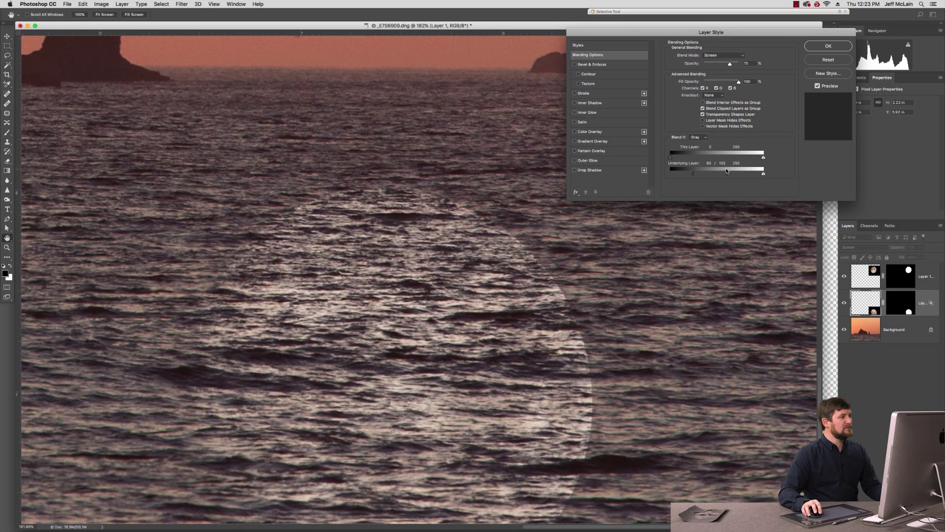
drag(720, 171, 719, 172)
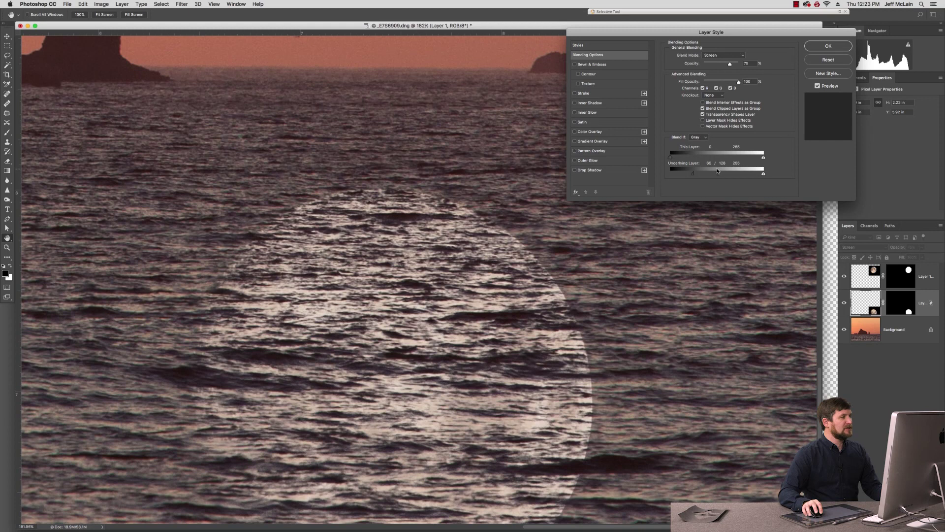
click(827, 46)
key(super+1)
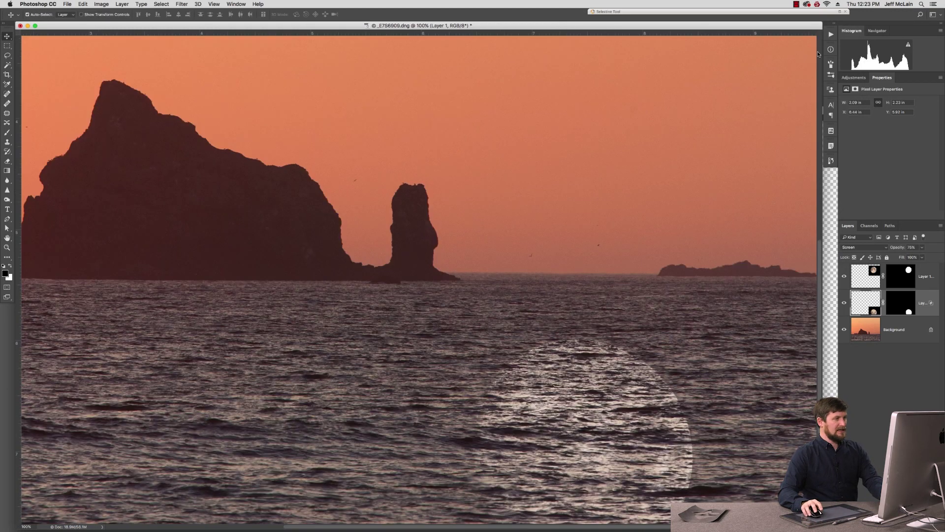
Paint black in Normal mode on Layer 1's mask to hide the reflection's hard right edge
click(901, 303)
key(b)
key(x)
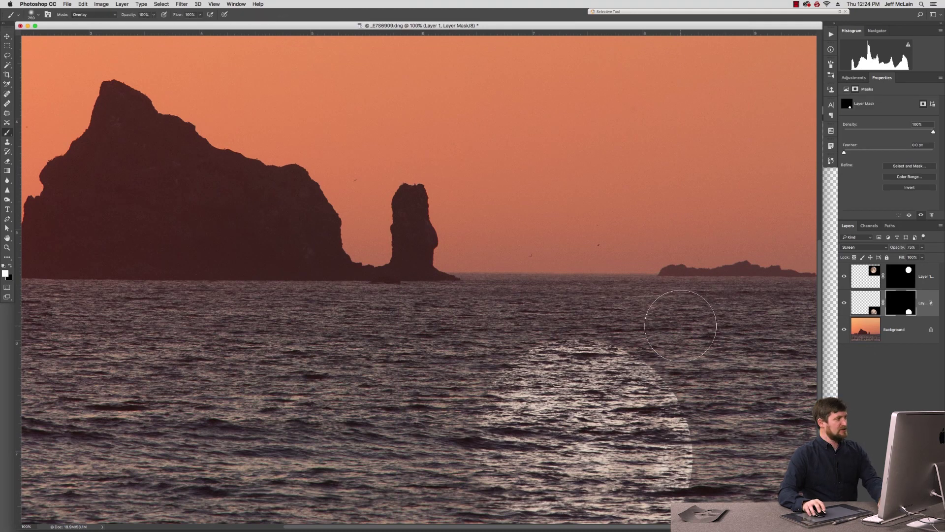
key(bracketleft)
click(95, 15)
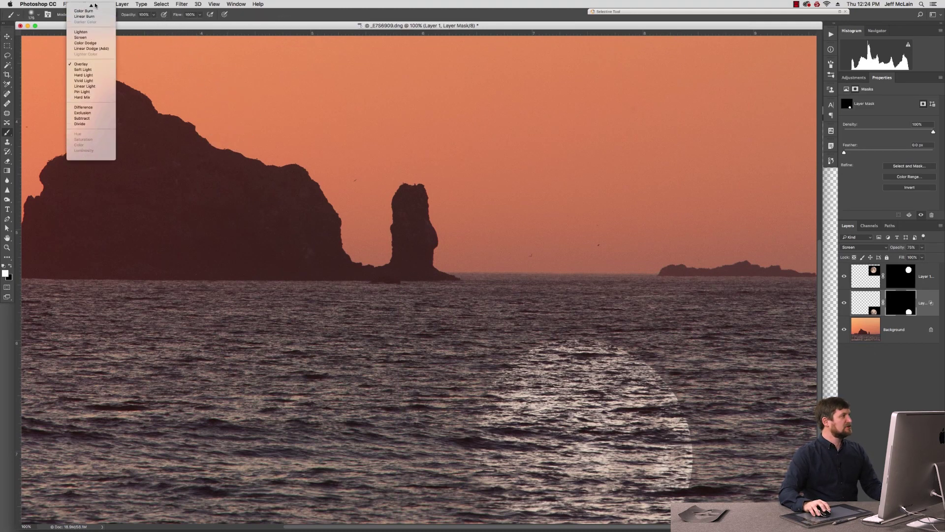
click(81, 9)
key(x)
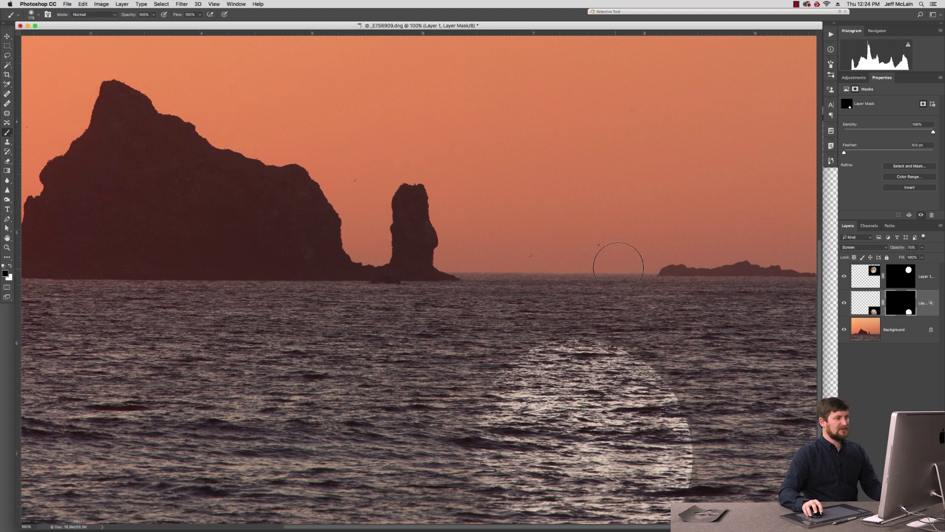
mouse_move(577, 321)
mouse_down()
mouse_move(607, 326)
mouse_move(683, 370)
mouse_move(705, 423)
mouse_move(702, 448)
mouse_up()
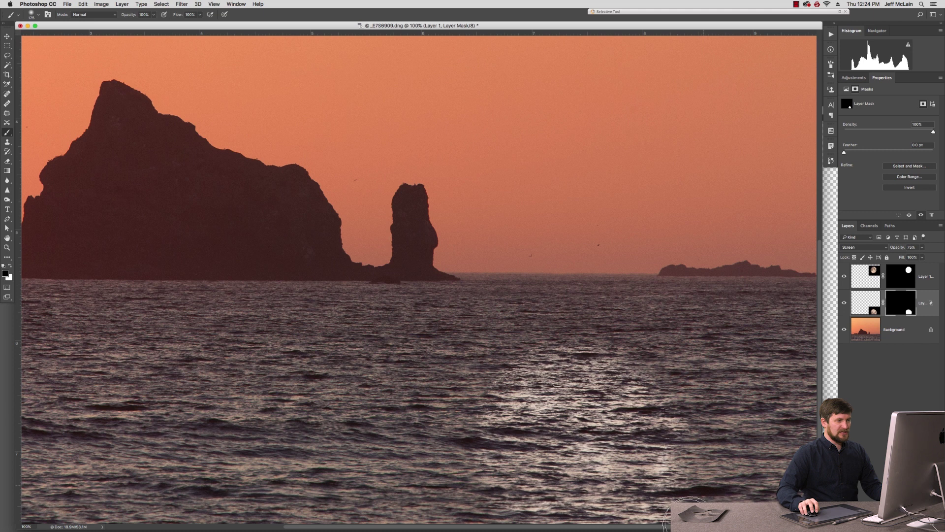
Lower the reflection layer to 40% opacity and show the image in full-screen view
key(super+0)
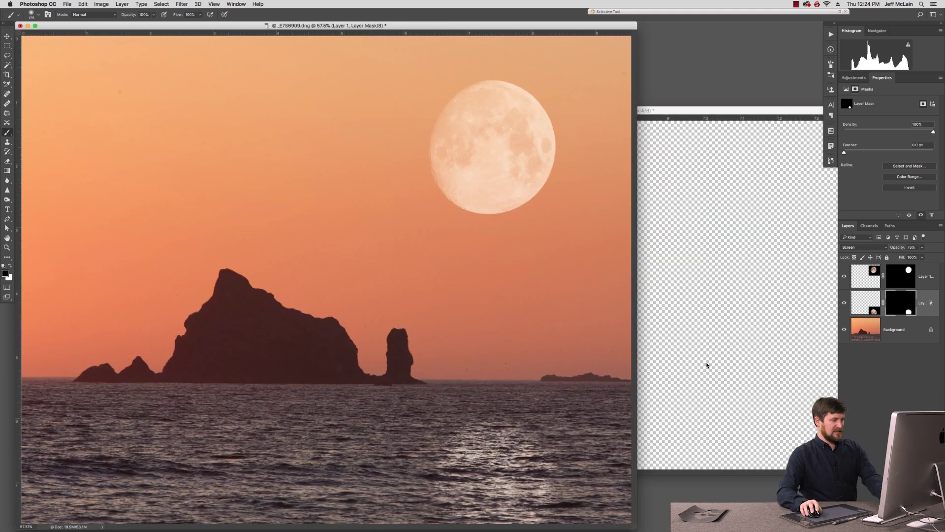
key(super+minus)
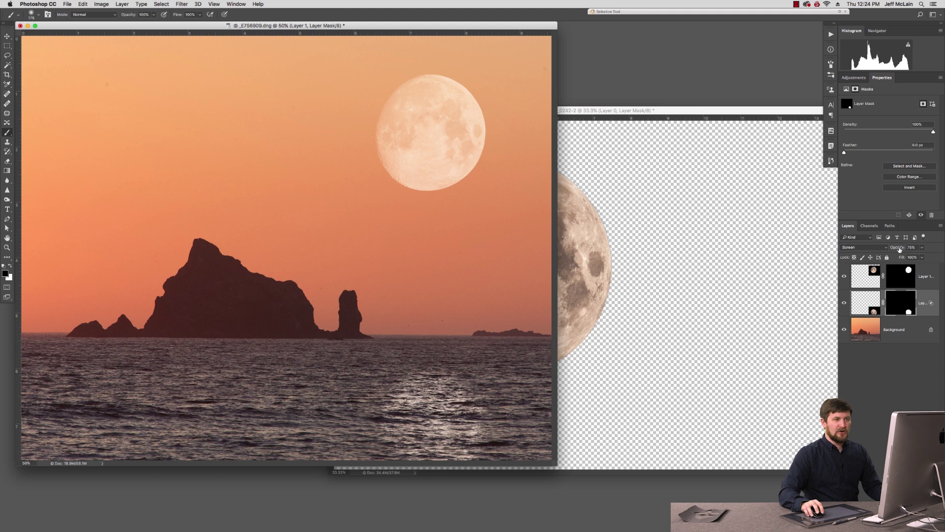
drag(891, 250, 890, 250)
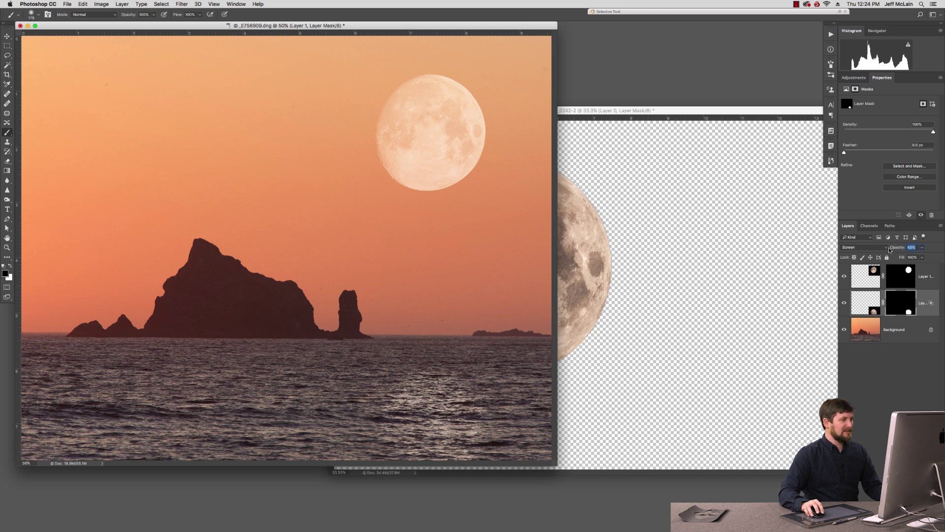
key(f)
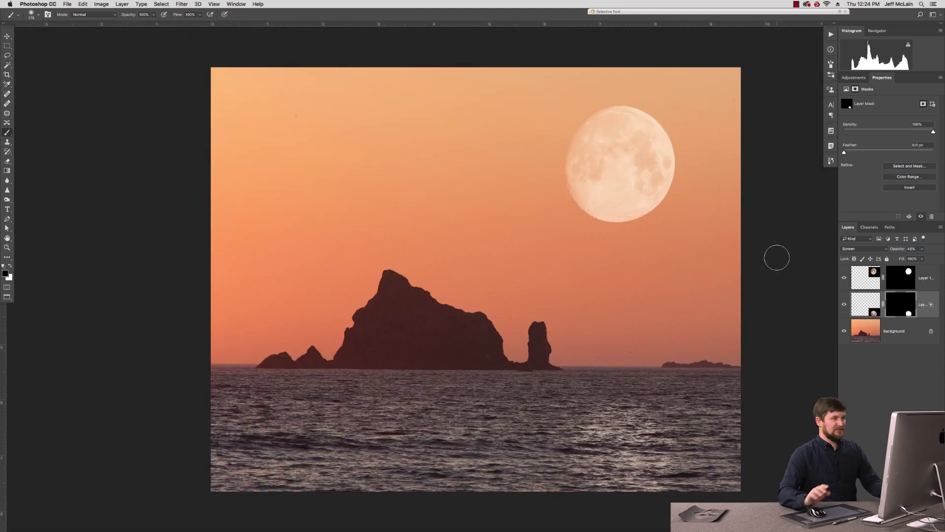